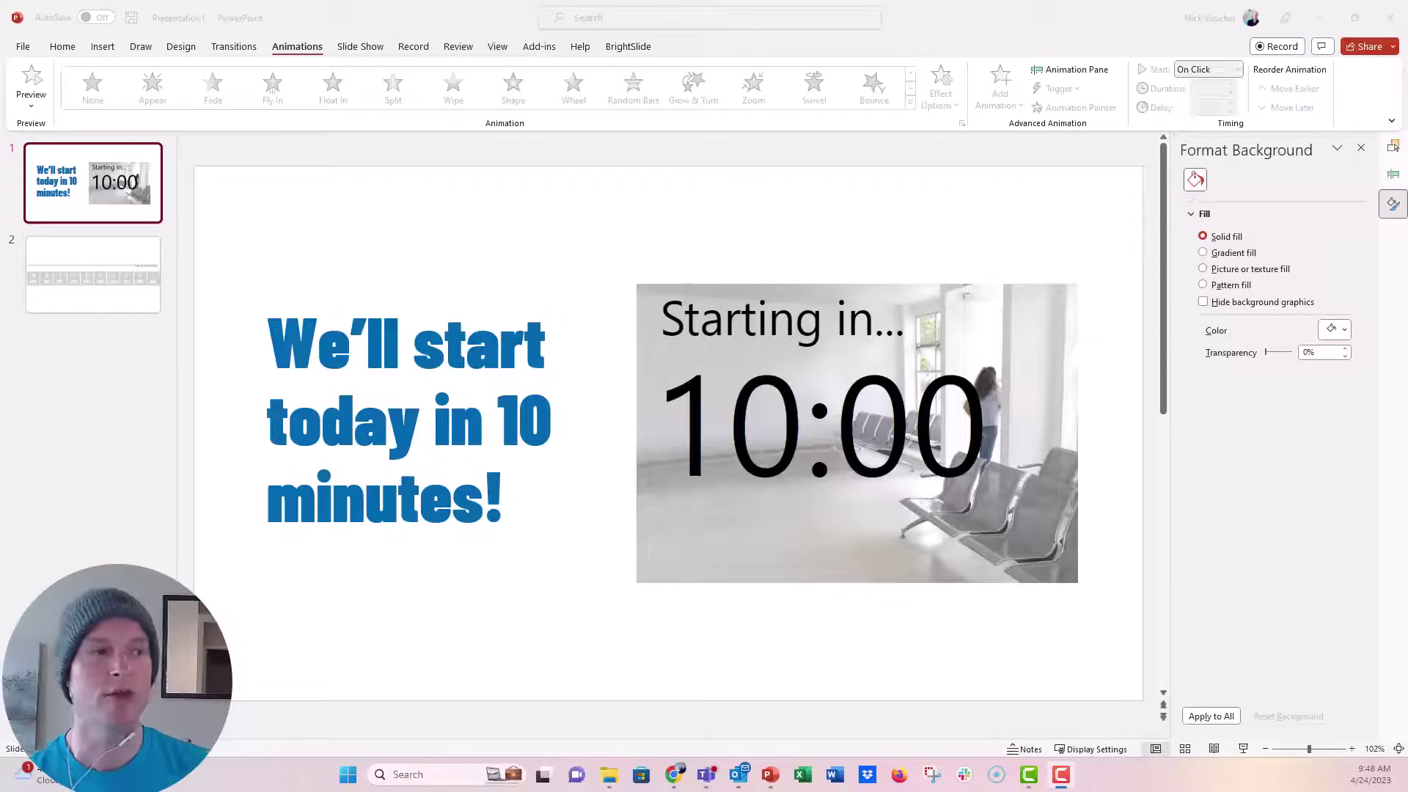
Select the countdown video on slide 1 and switch to the Insert ribbon
{"action": "left_click", "coordinate": [640, 367]}
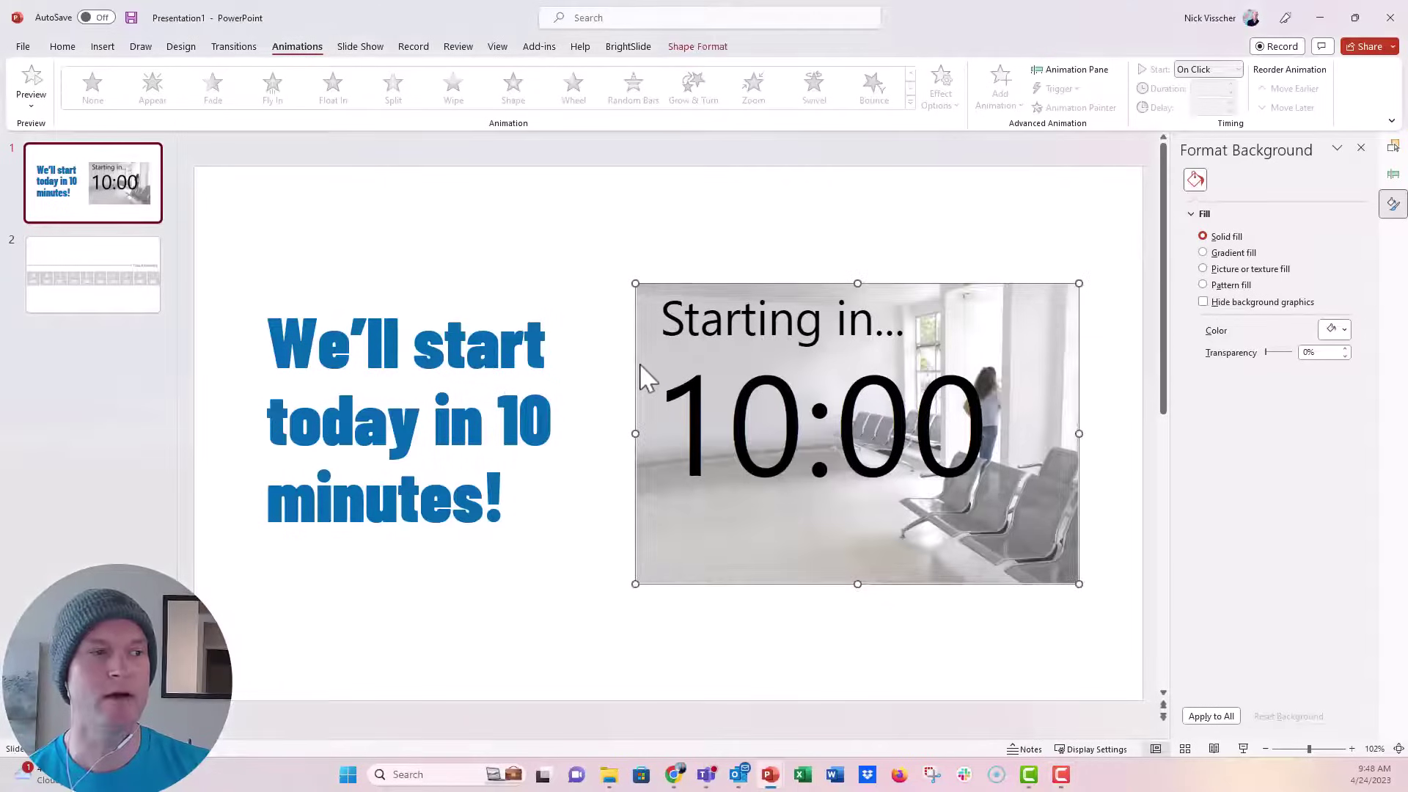
{"action": "left_click", "coordinate": [108, 51]}
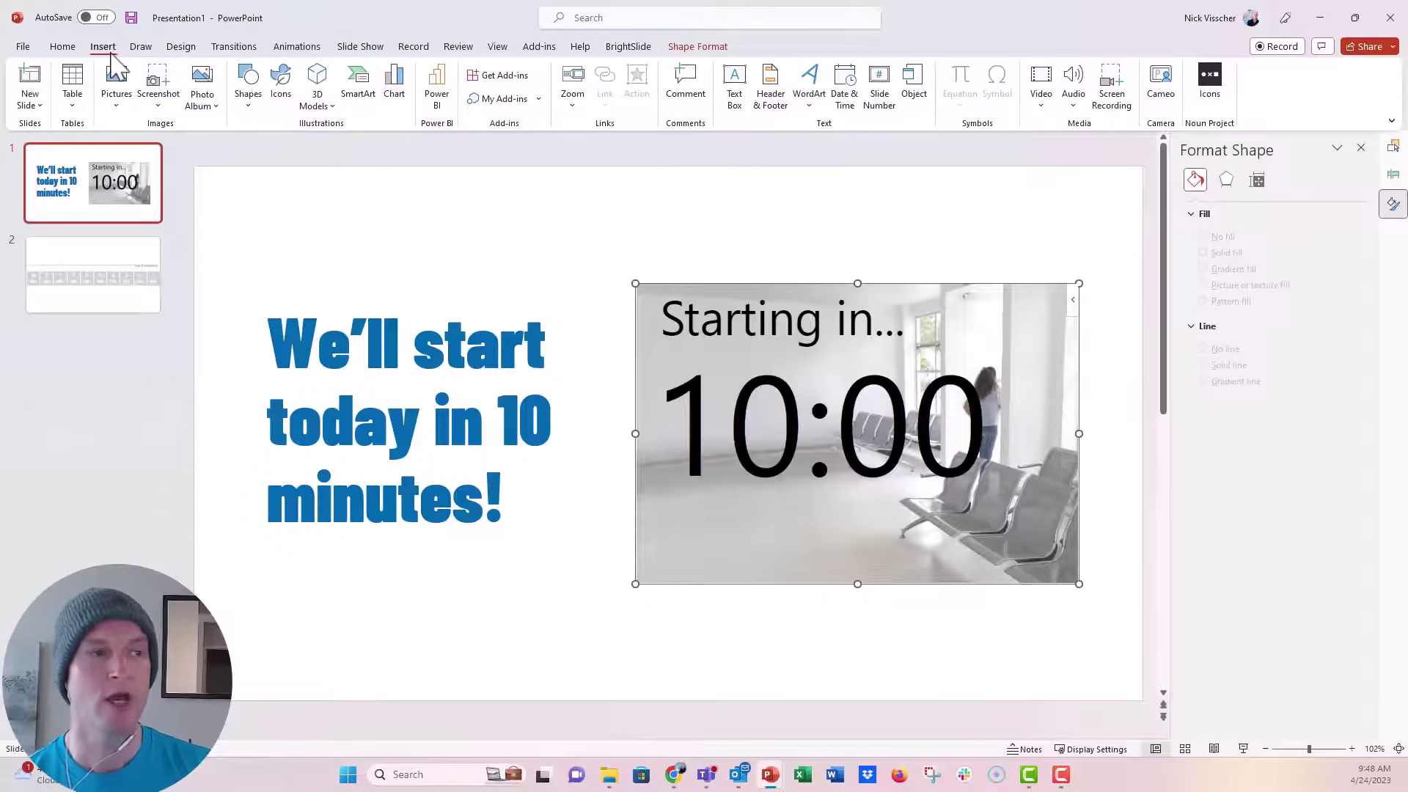
Search the Office Add-ins store for 'timer' and insert the Breaktime add-in, accepting its terms
{"action": "left_click", "coordinate": [523, 78]}
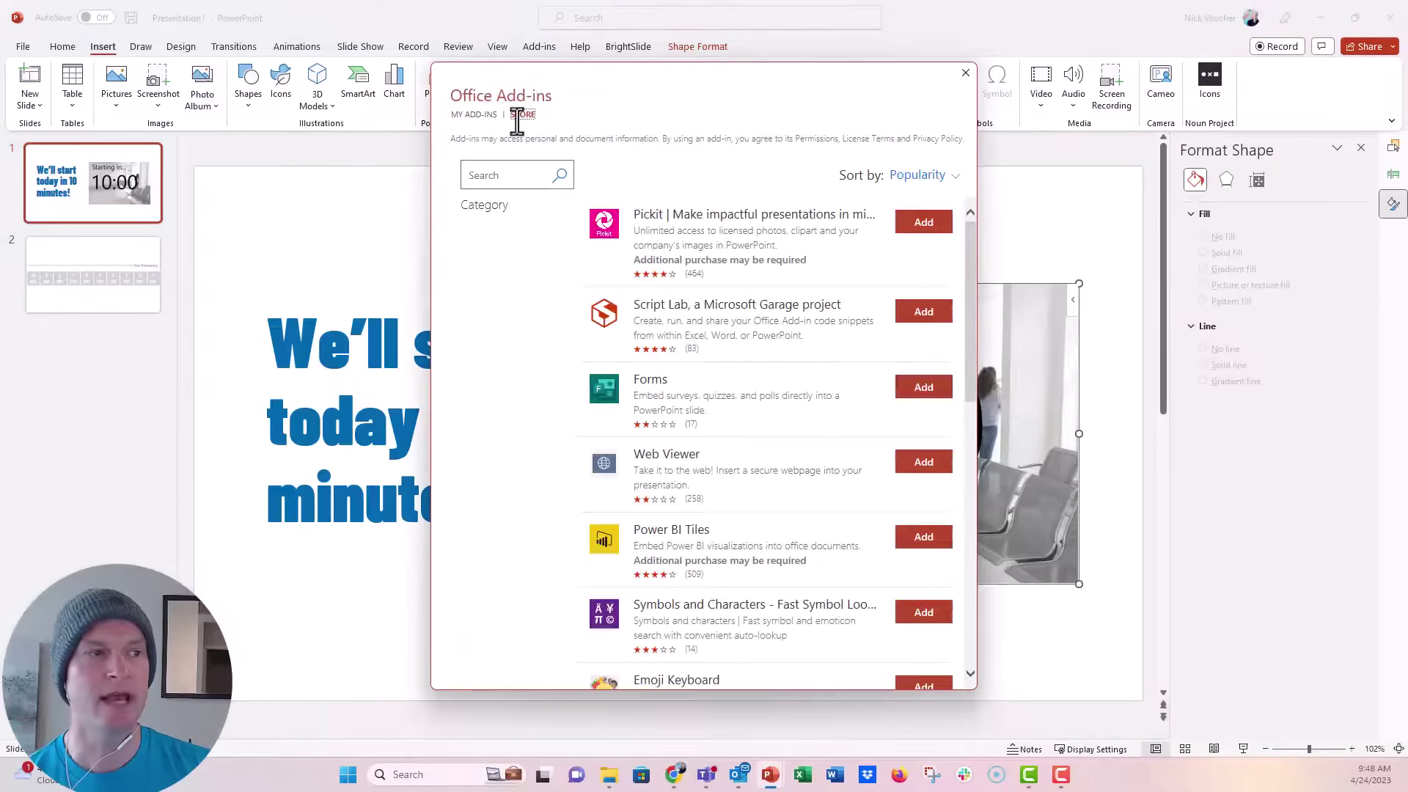
{"action": "left_click", "coordinate": [512, 178]}
{"action": "type", "text": "timer"}
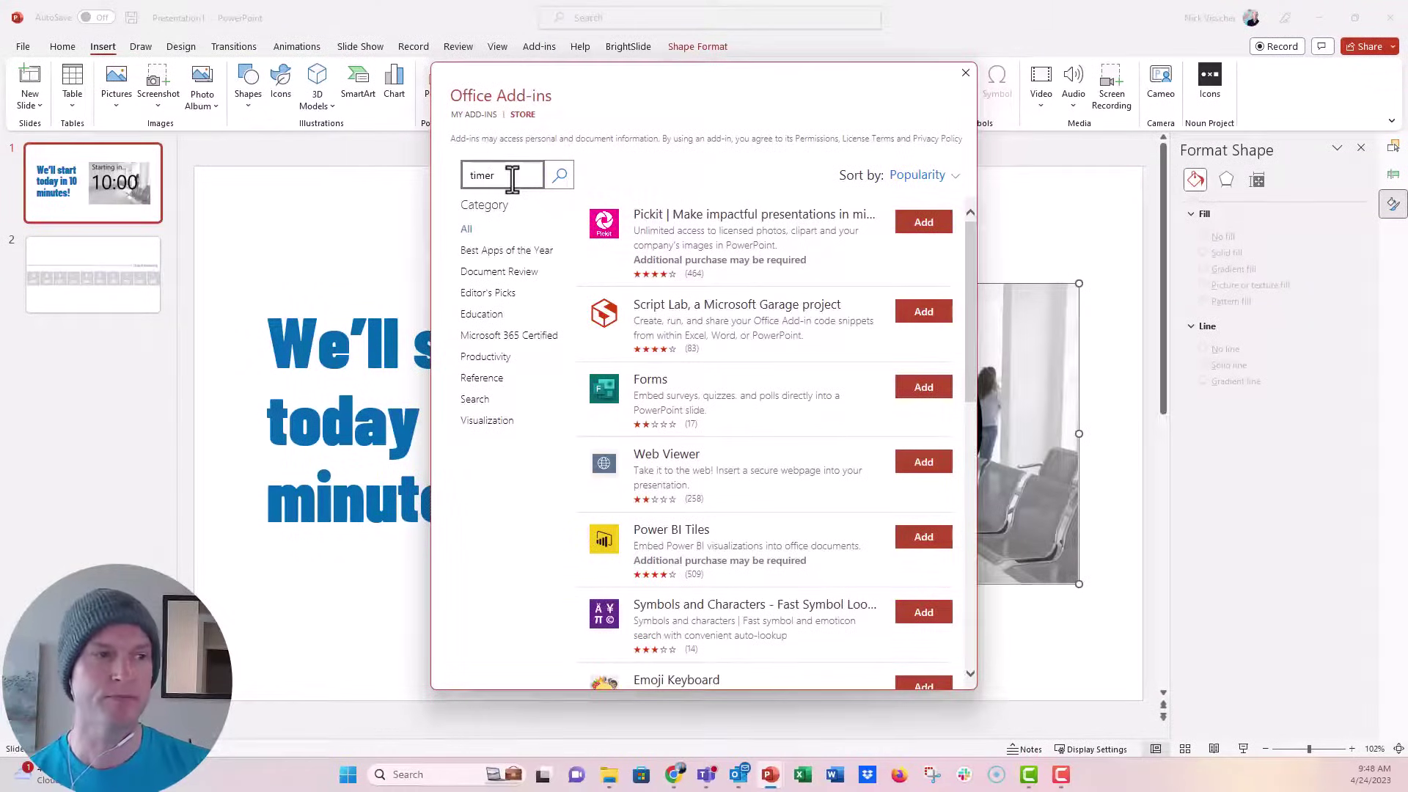
{"action": "key", "text": "Return"}
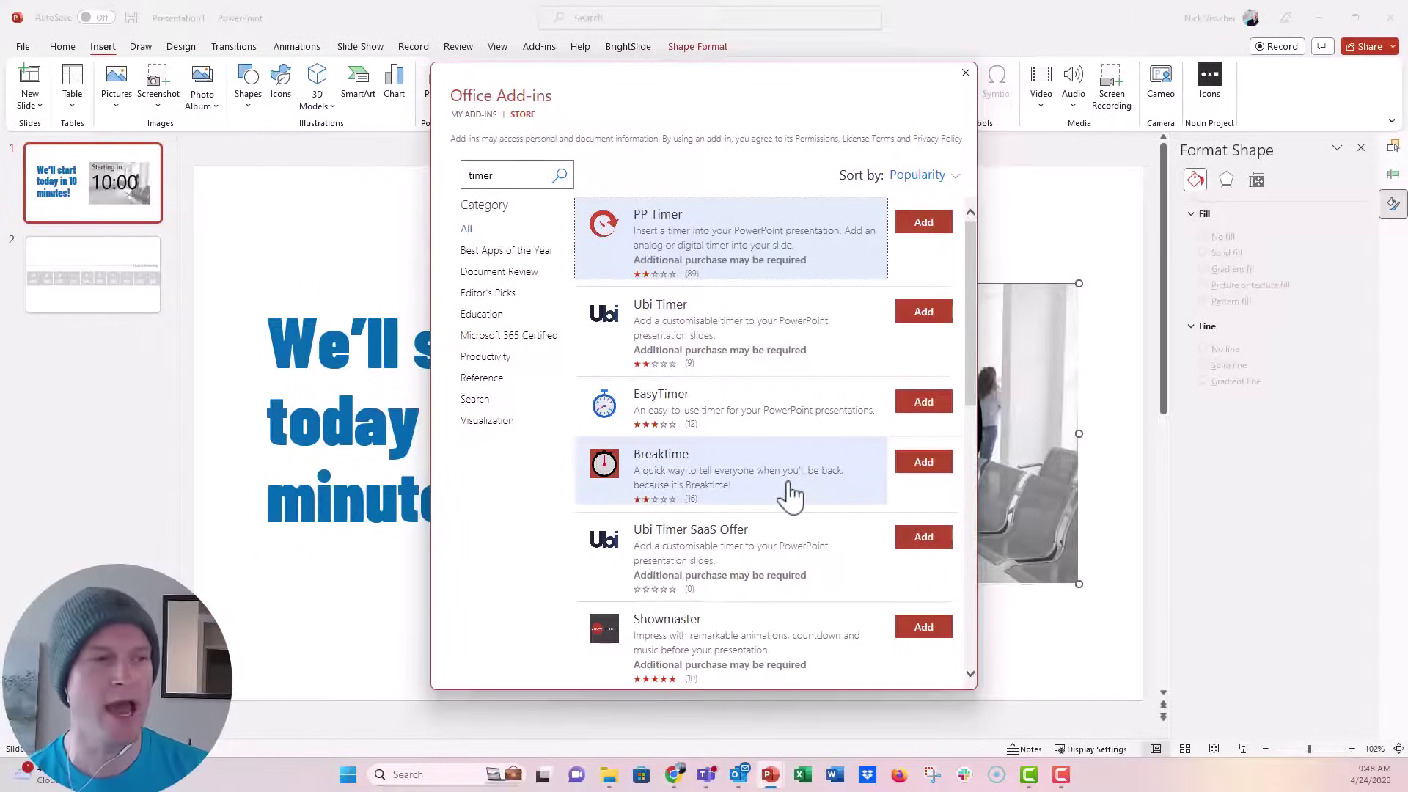
{"action": "left_click", "coordinate": [928, 462]}
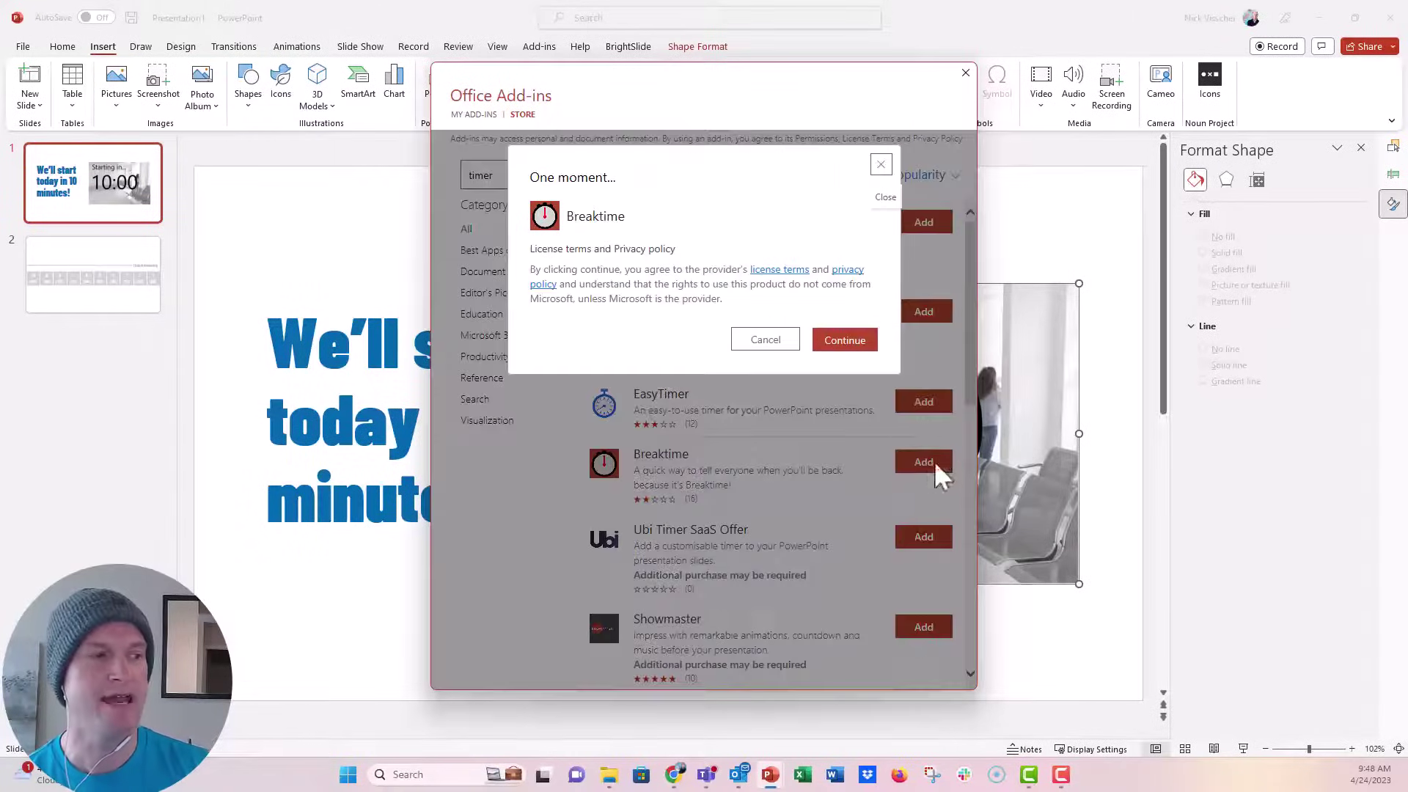
{"action": "left_click", "coordinate": [854, 340]}
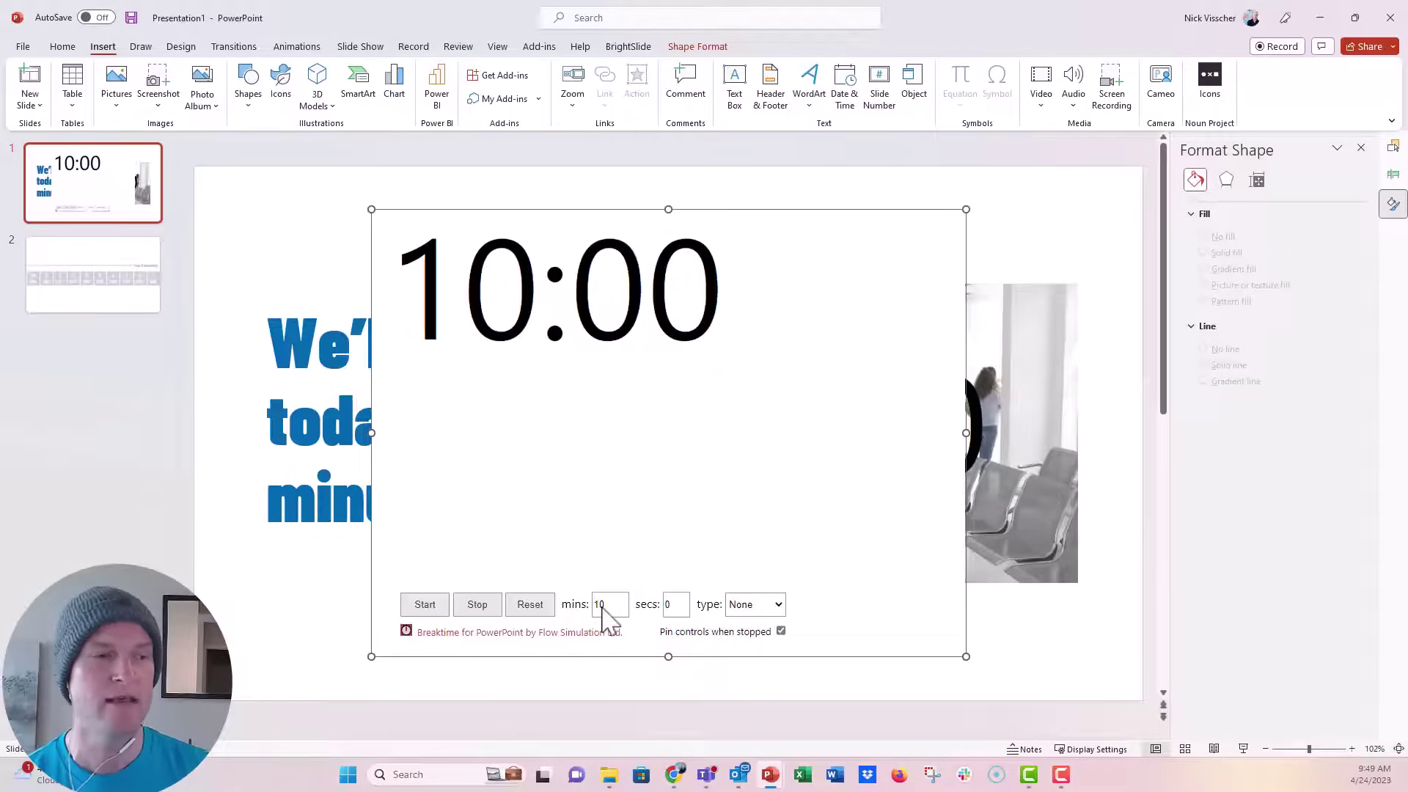
Try Coffee and then Drinks as the Breaktime timer type
{"action": "left_click", "coordinate": [778, 605]}
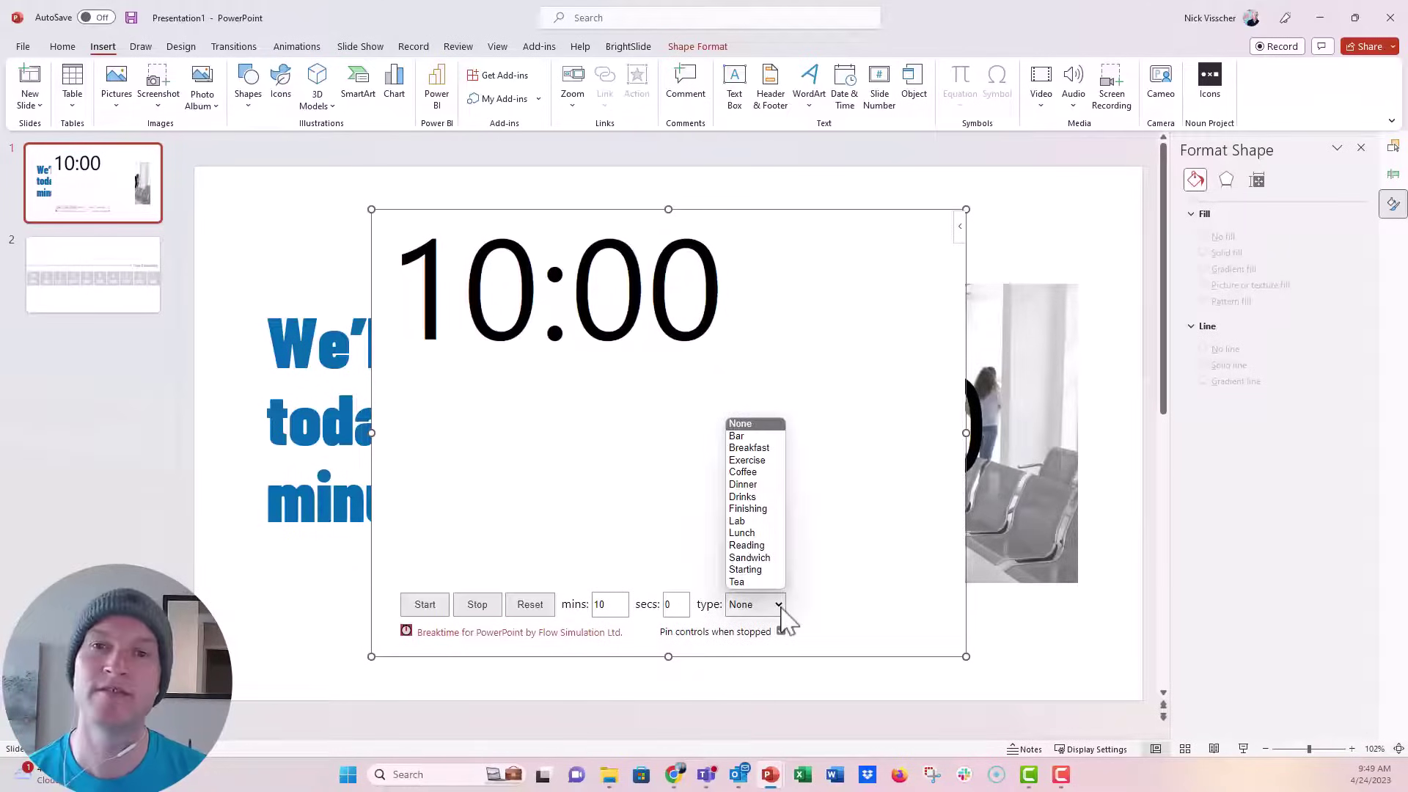
{"action": "key", "text": "s"}
{"action": "key", "text": "f"}
{"action": "key", "text": "l"}
{"action": "key", "text": "c"}
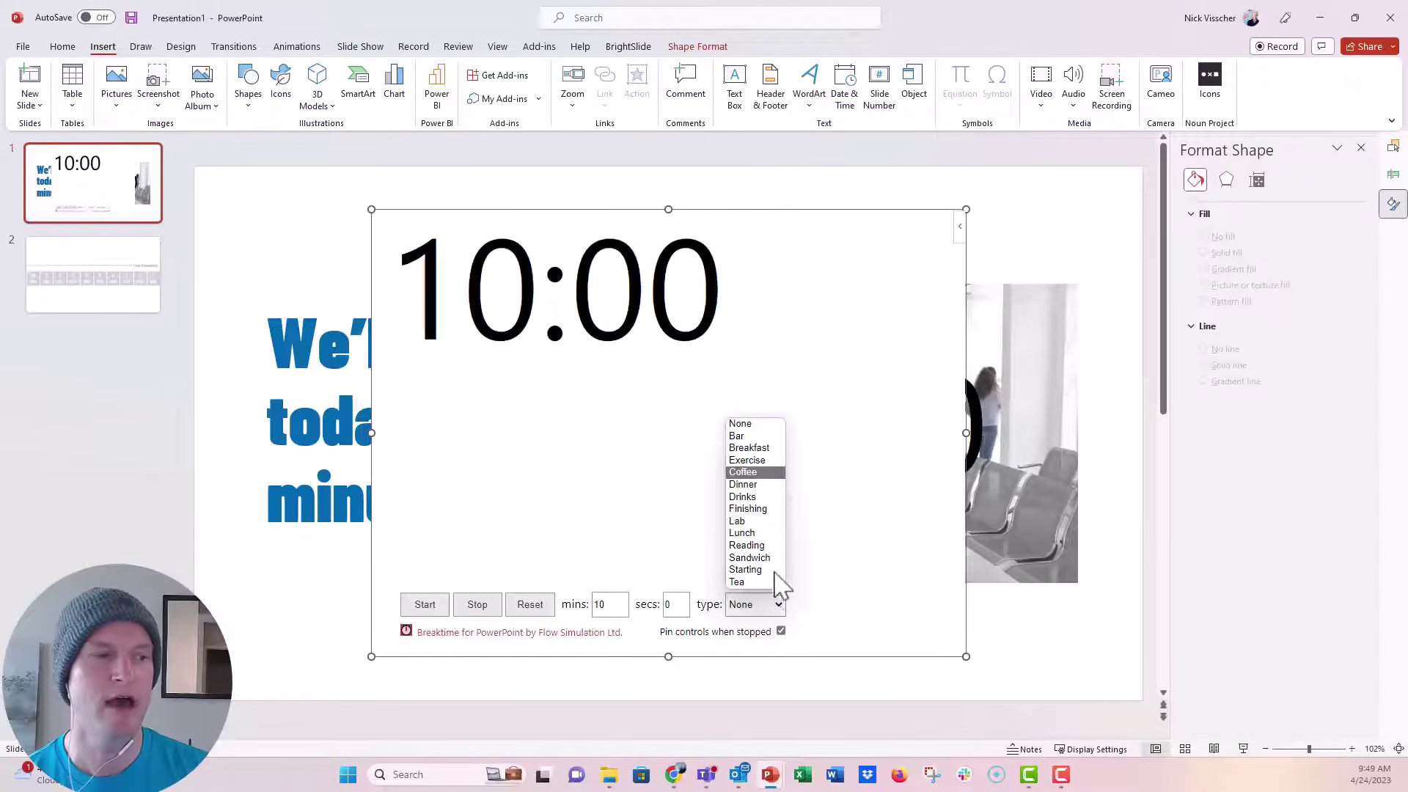
{"action": "key", "text": "Return"}
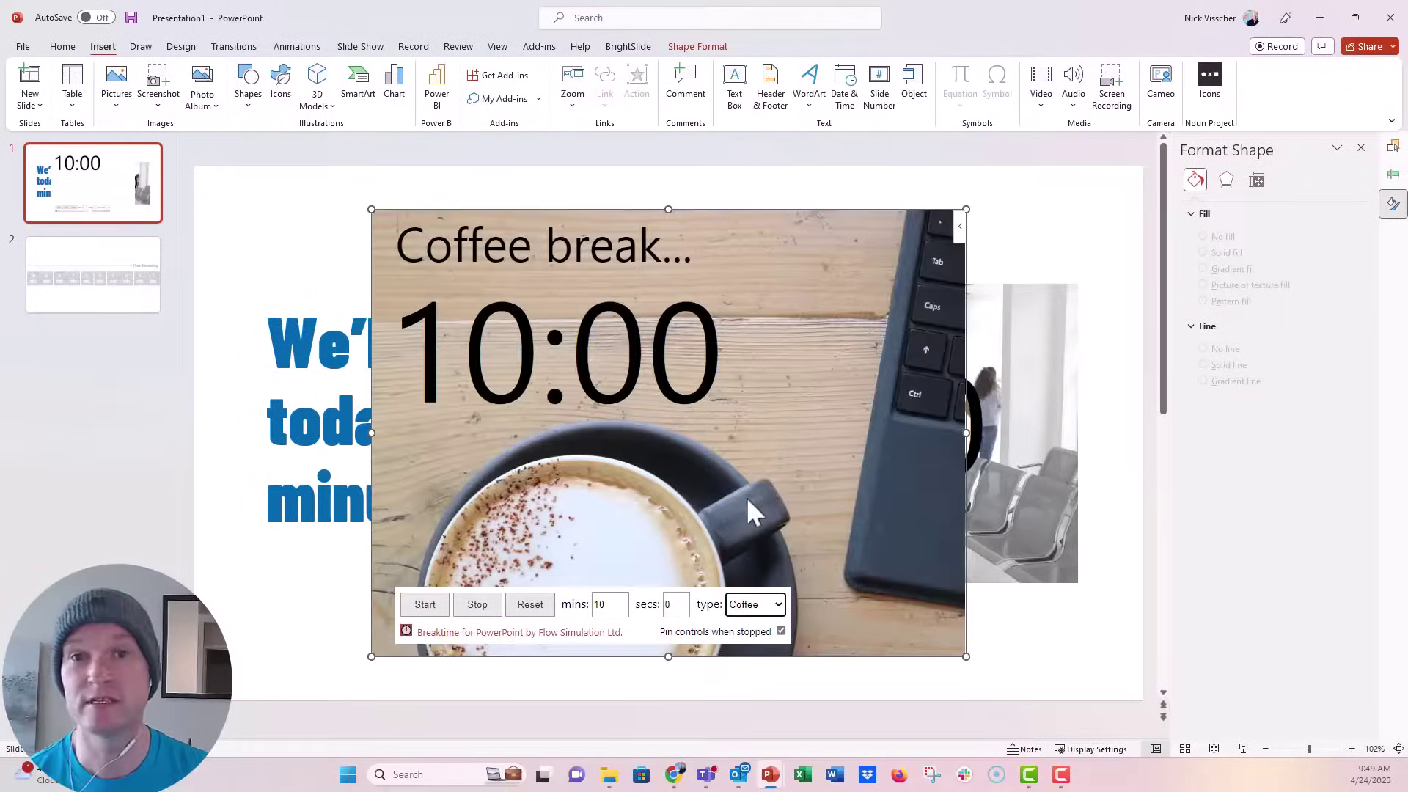
{"action": "left_click", "coordinate": [778, 604]}
{"action": "key", "text": "s"}
{"action": "left_click", "coordinate": [758, 498]}
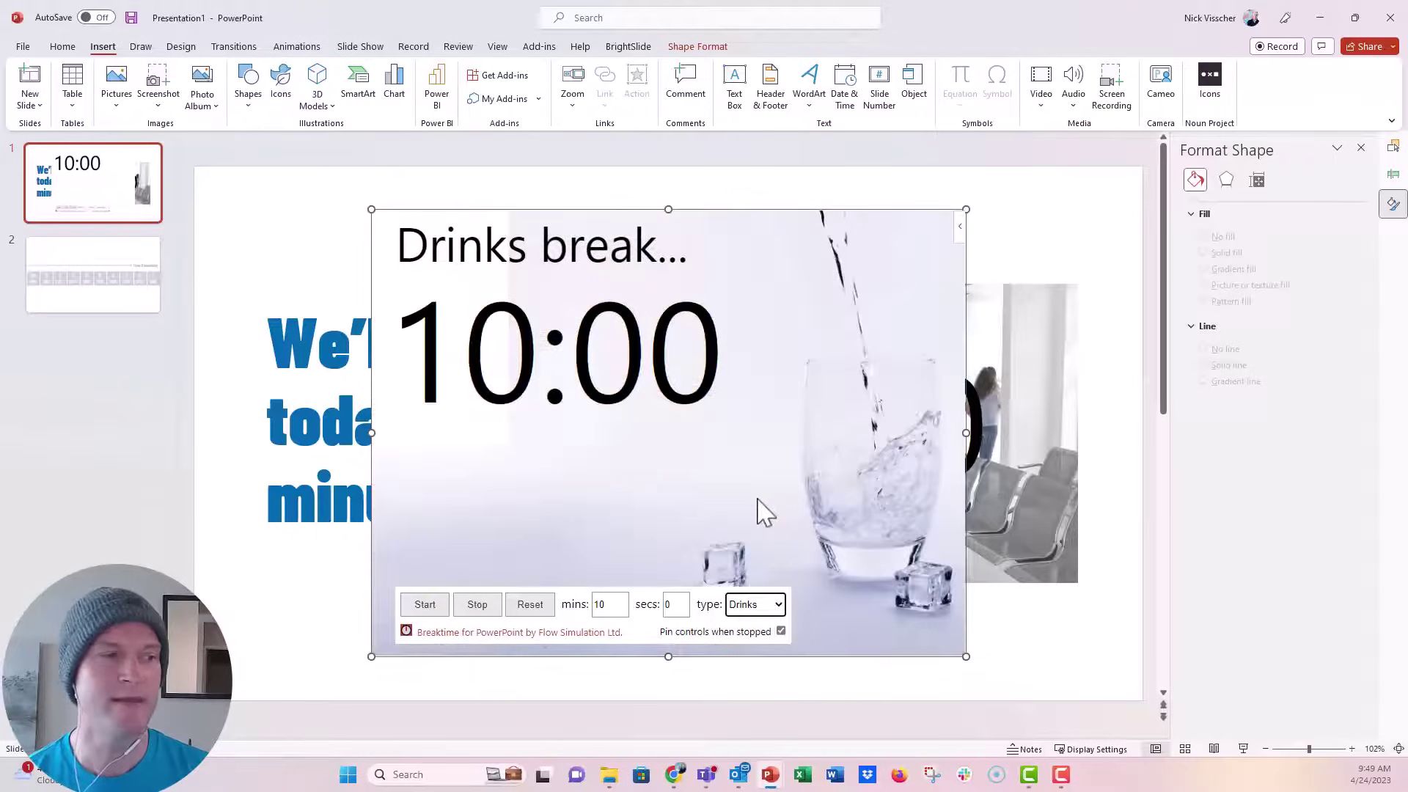
Choose Sandwich as the timer type and start the countdown
{"action": "left_click", "coordinate": [778, 604]}
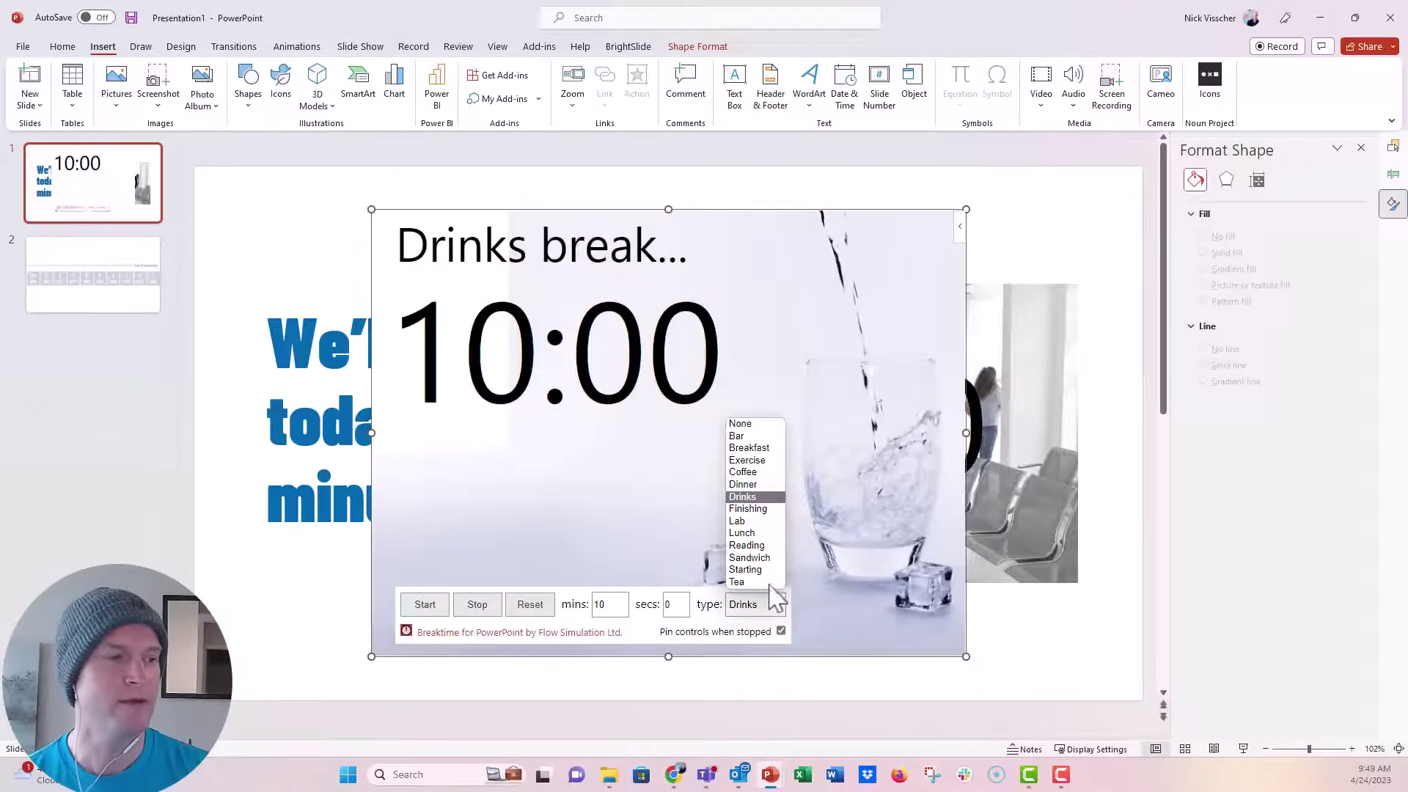
{"action": "left_click", "coordinate": [760, 570]}
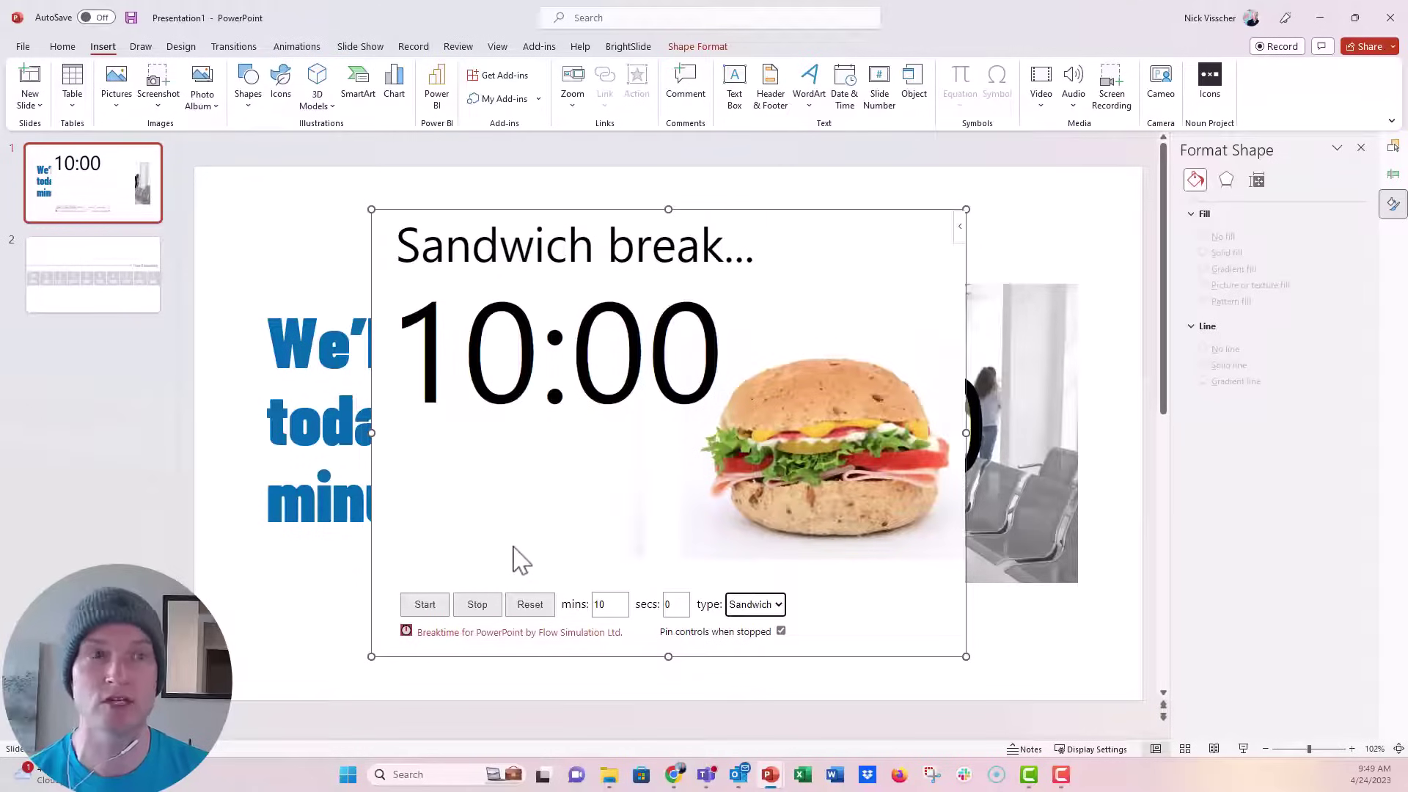
{"action": "left_click", "coordinate": [447, 614]}
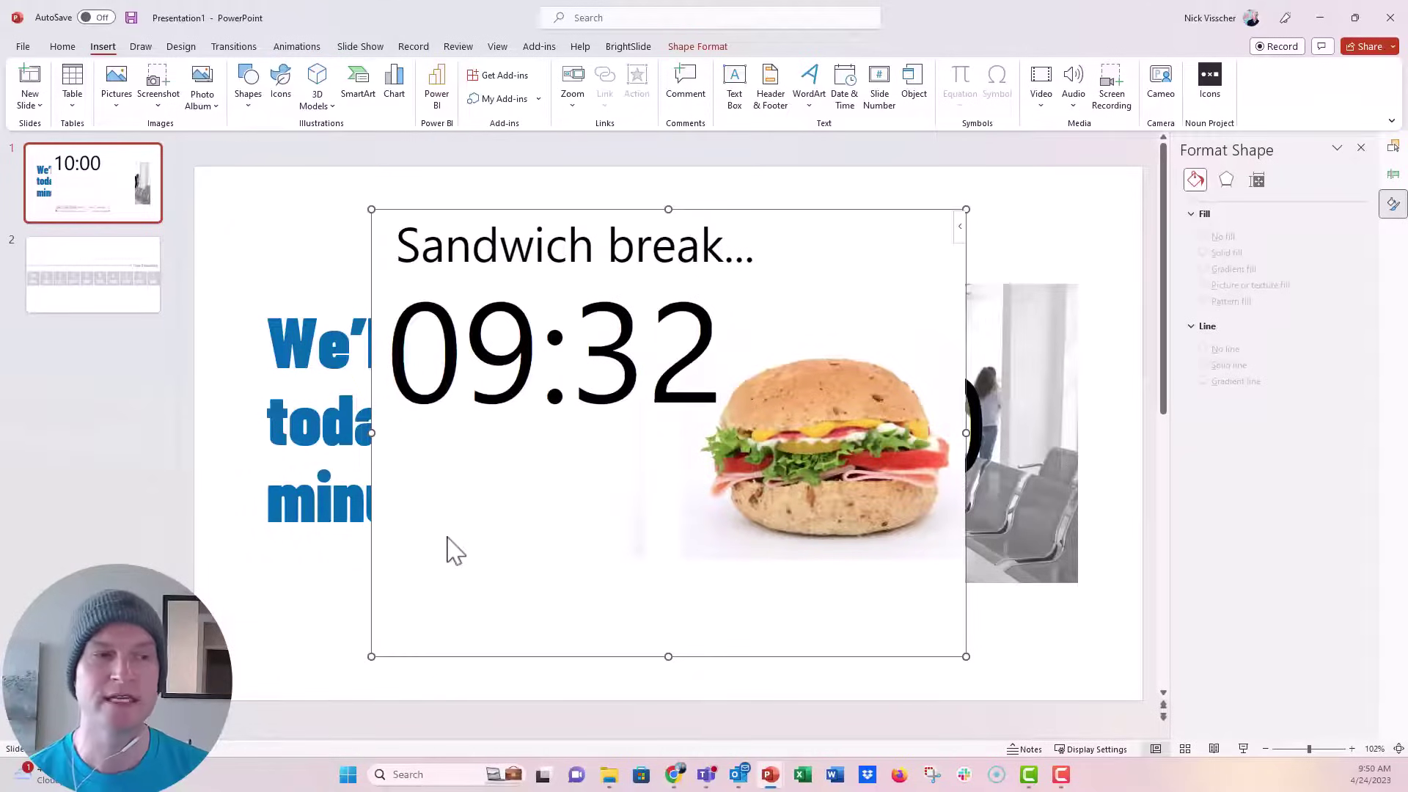
Stop the Breaktime countdown at 09:31 and go to slide 2
{"action": "mouse_move", "coordinate": [455, 565]}
{"action": "left_click", "coordinate": [473, 610]}
{"action": "left_click", "coordinate": [150, 293]}
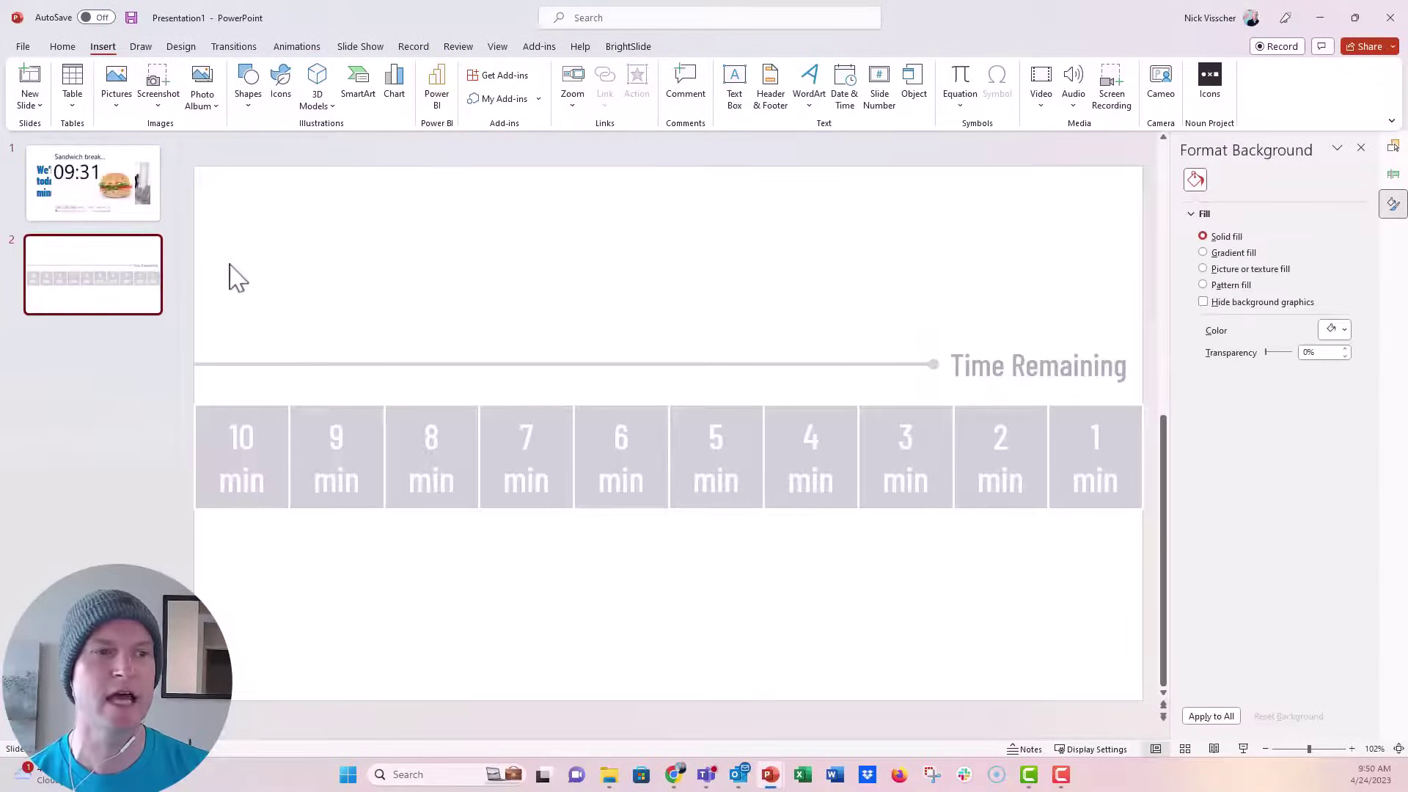
Select slide 2's Time Remaining group and minute boxes, then pick a rectangle shape
{"action": "left_click", "coordinate": [242, 364]}
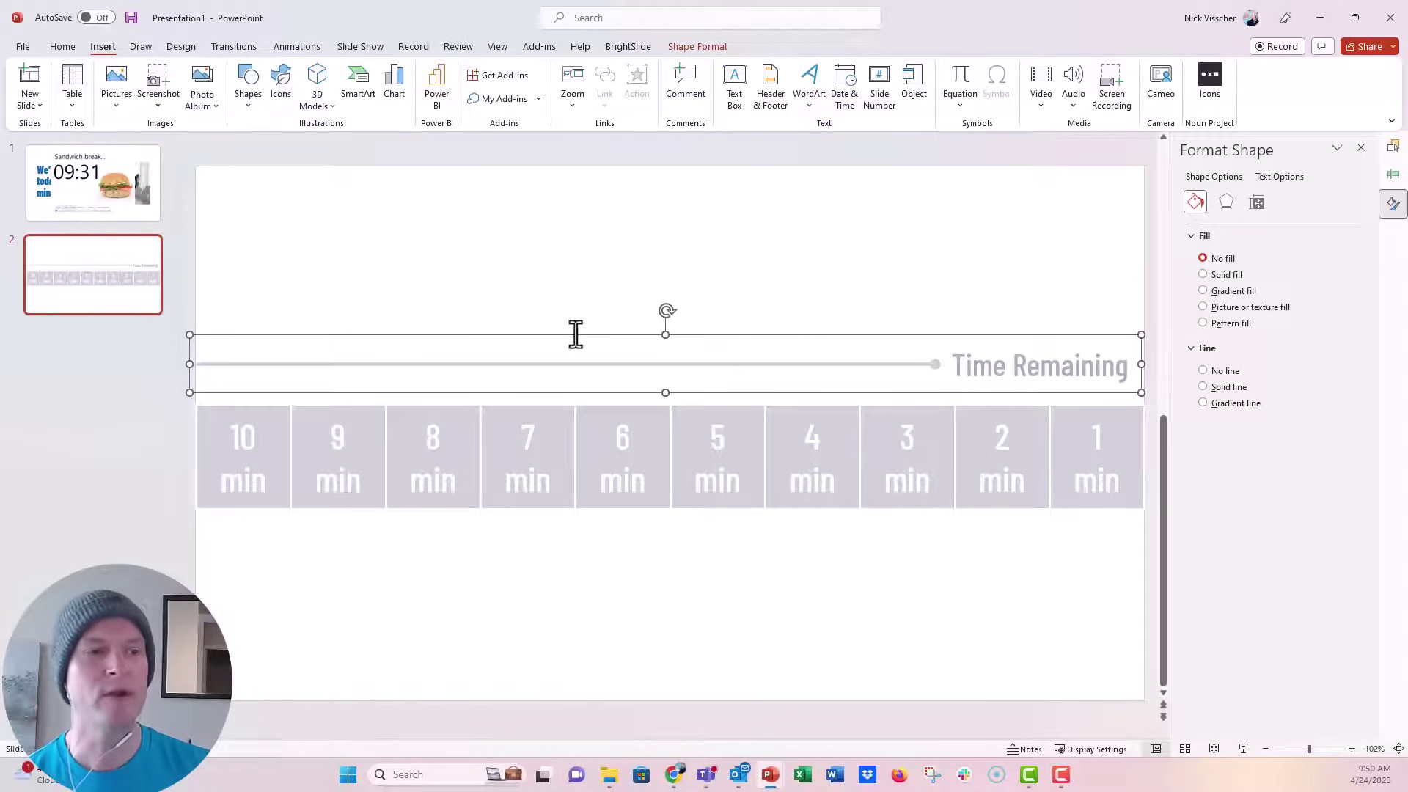
{"action": "left_click", "coordinate": [284, 489]}
{"action": "left_click", "coordinate": [313, 488]}
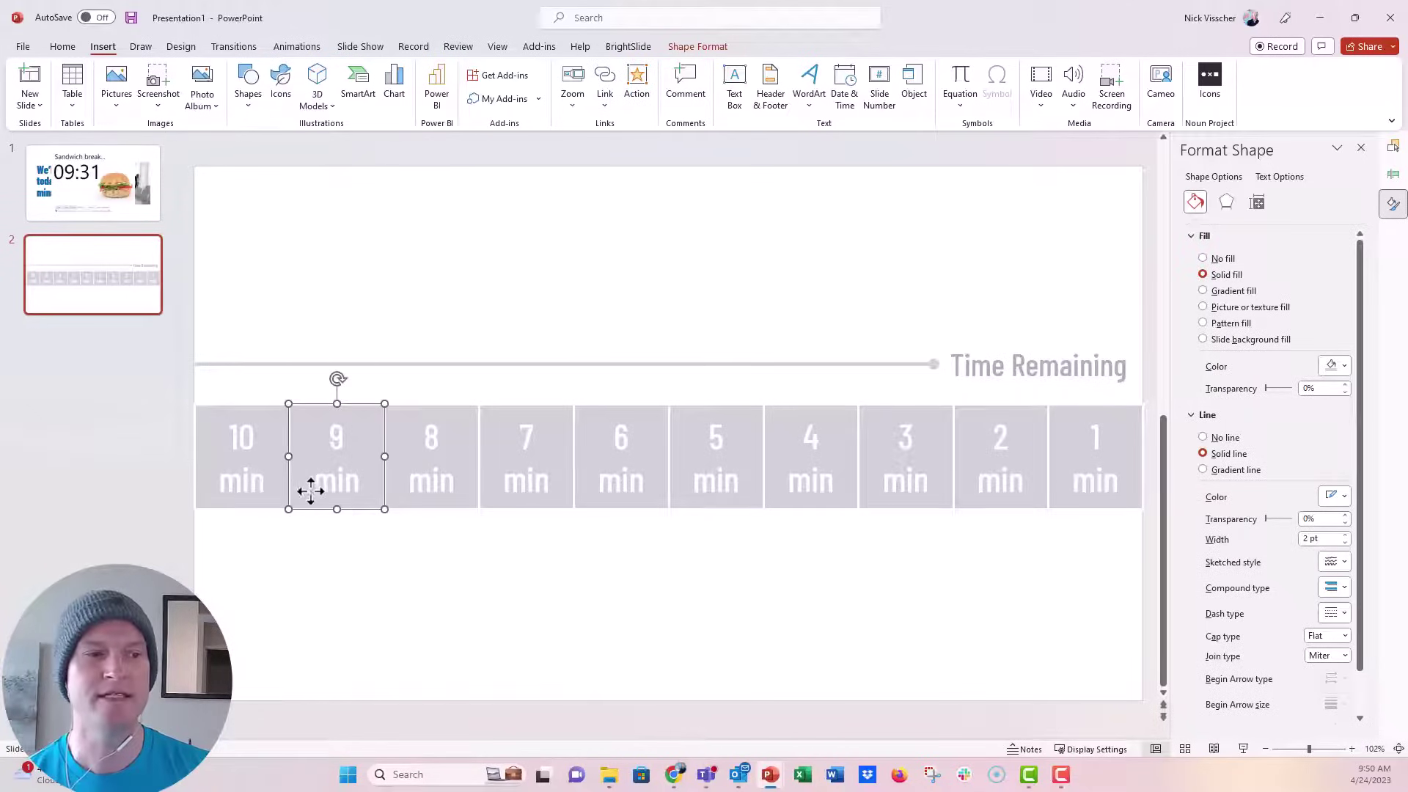
{"action": "left_click", "coordinate": [393, 496]}
{"action": "left_click", "coordinate": [382, 548]}
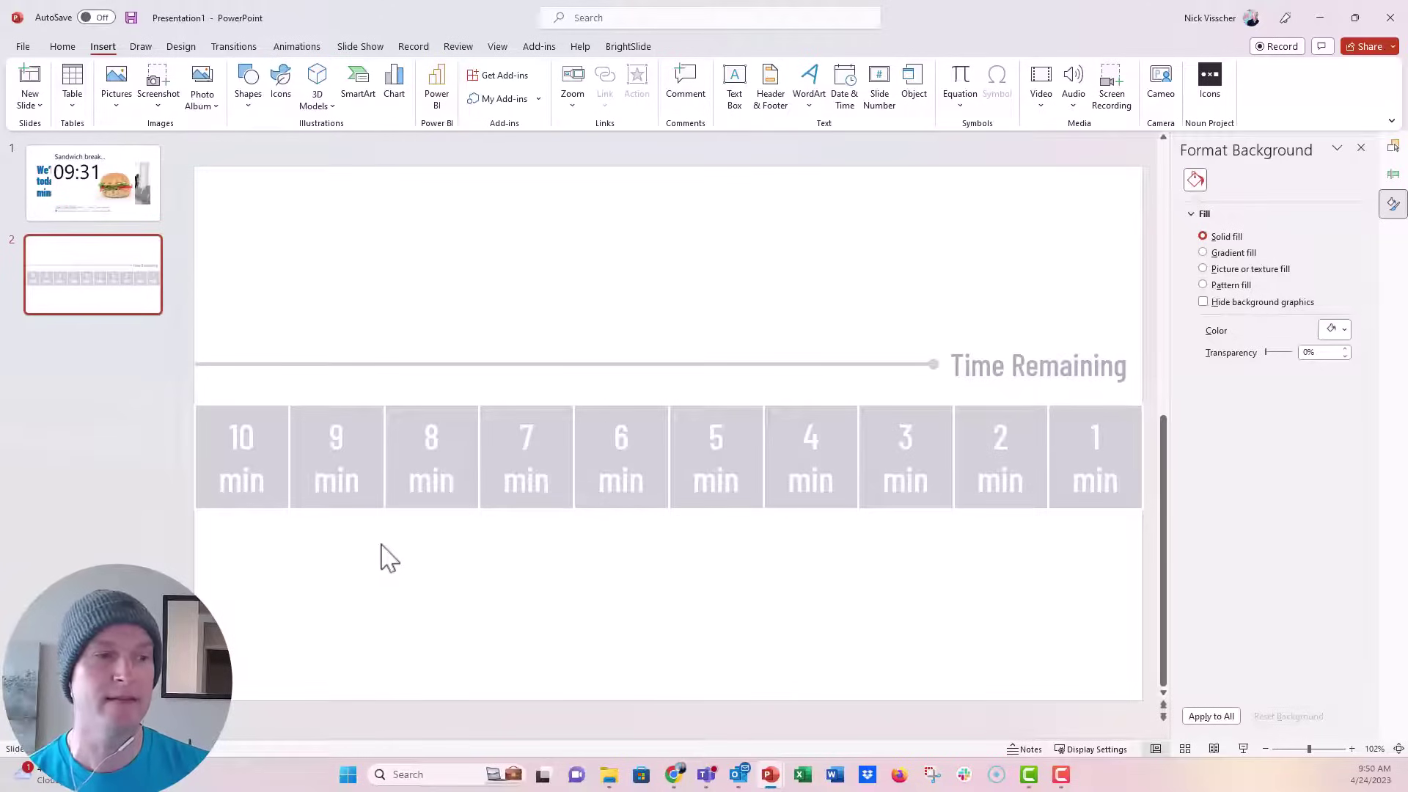
{"action": "left_click", "coordinate": [1096, 480]}
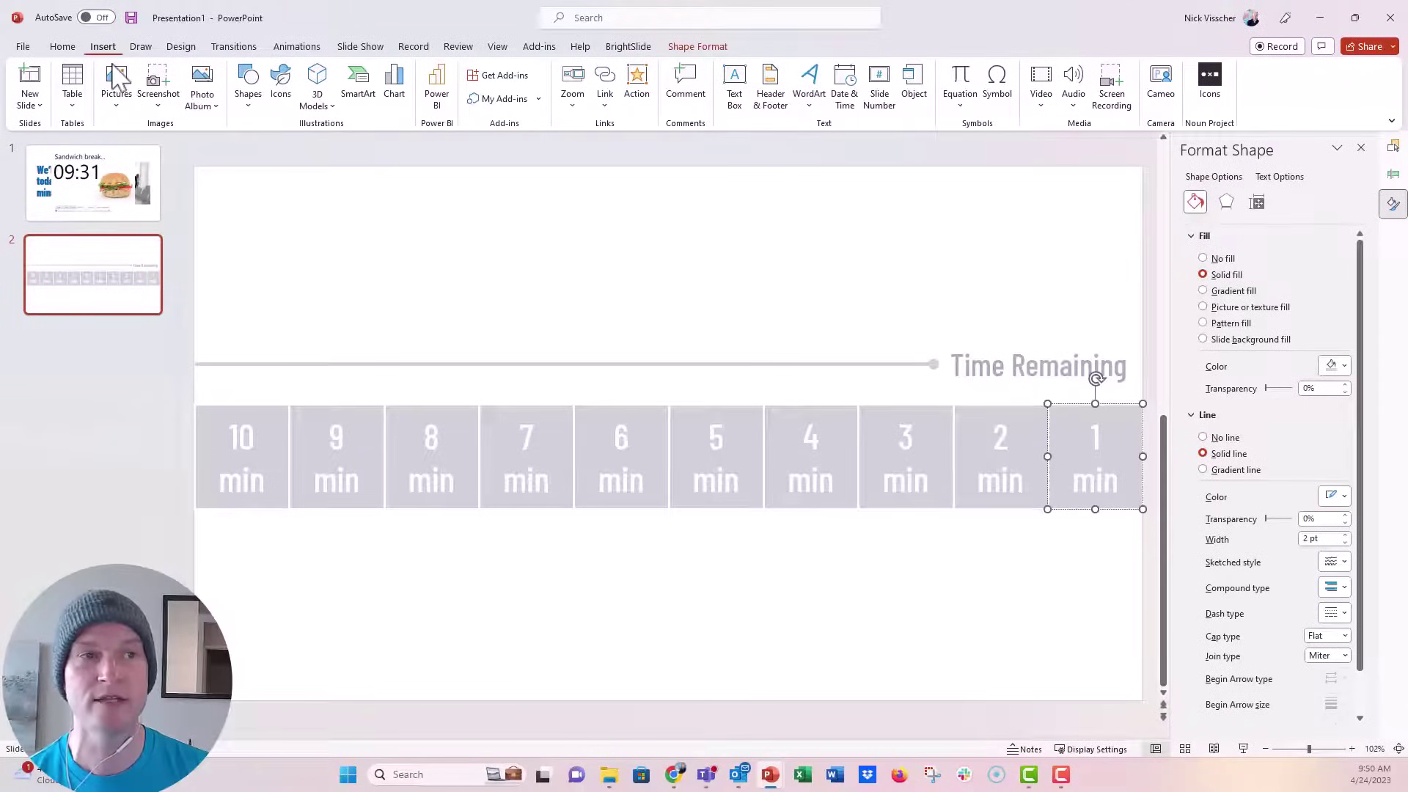
{"action": "left_click", "coordinate": [247, 82]}
{"action": "left_click", "coordinate": [305, 156]}
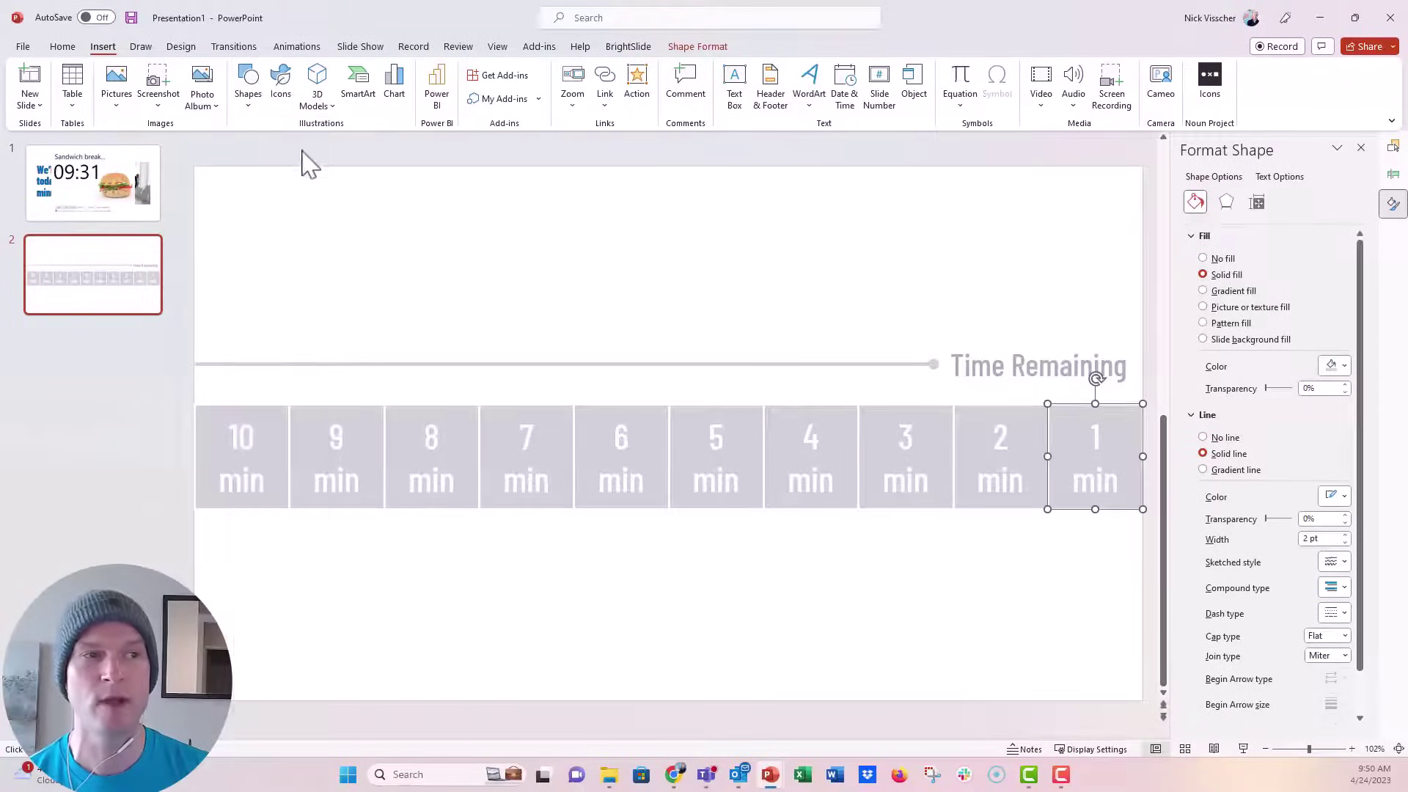
Draw a blue rectangle at box height and stretch it across all ten minute boxes
{"action": "left_click", "coordinate": [297, 210]}
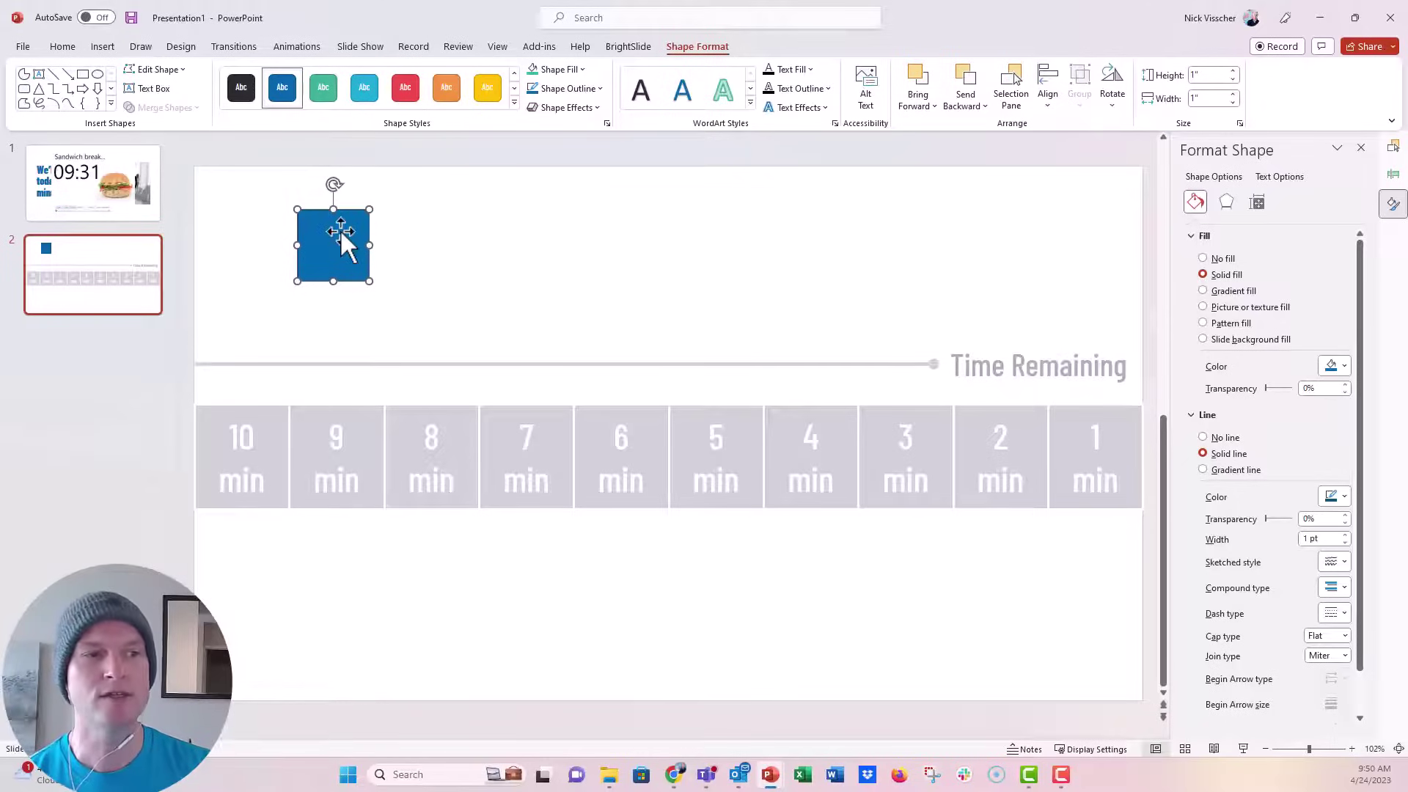
{"action": "left_click_drag", "start_coordinate": [341, 231], "coordinate": [237, 425]}
{"action": "left_click_drag", "start_coordinate": [230, 477], "coordinate": [232, 508]}
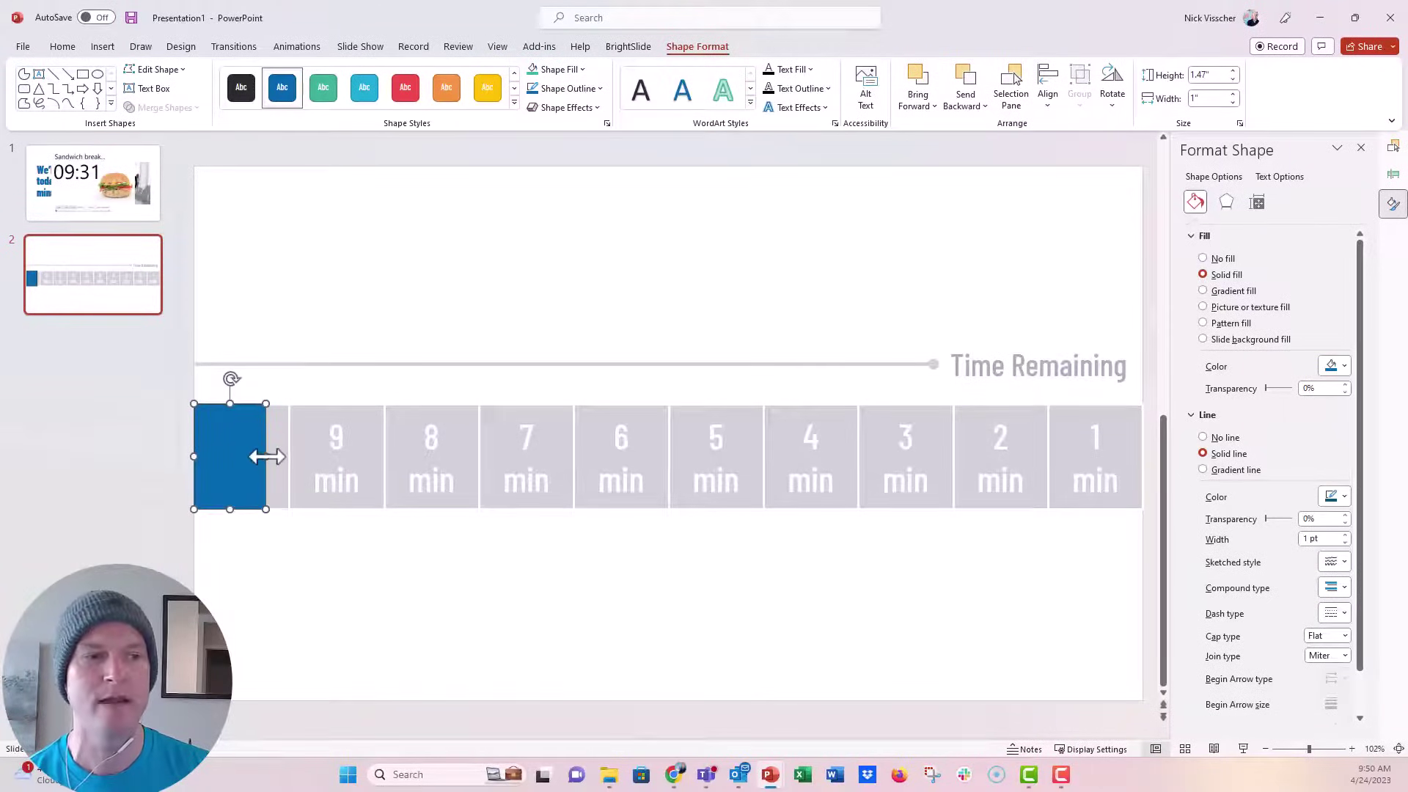
{"action": "left_click_drag", "start_coordinate": [266, 456], "coordinate": [1145, 473]}
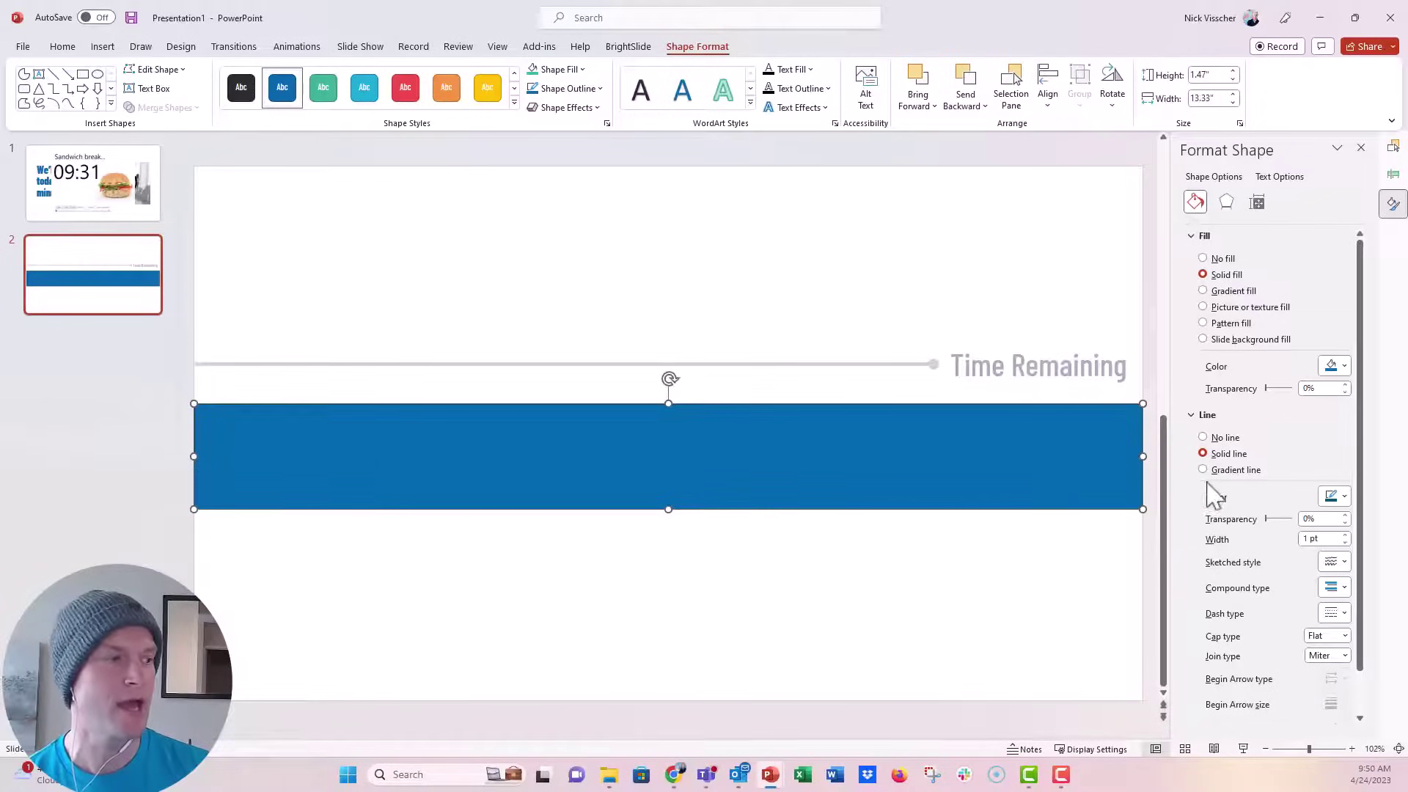
Give the bar a white 2 pt outline and send it behind the minute boxes
{"action": "left_click", "coordinate": [1336, 497]}
{"action": "left_click", "coordinate": [1285, 534]}
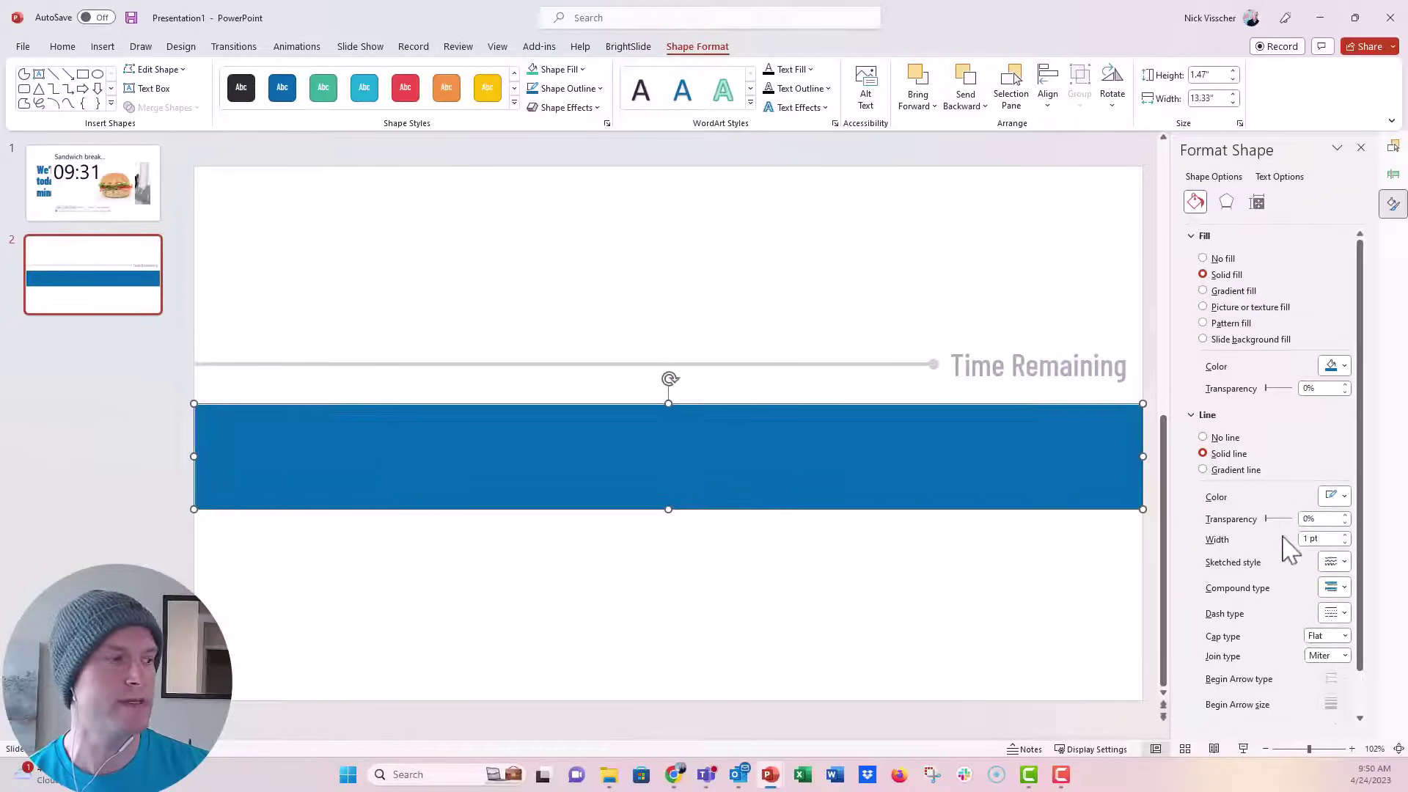
{"action": "left_click", "coordinate": [1346, 536]}
{"action": "left_click", "coordinate": [1345, 536]}
{"action": "left_click", "coordinate": [1345, 536]}
{"action": "left_click", "coordinate": [1345, 536]}
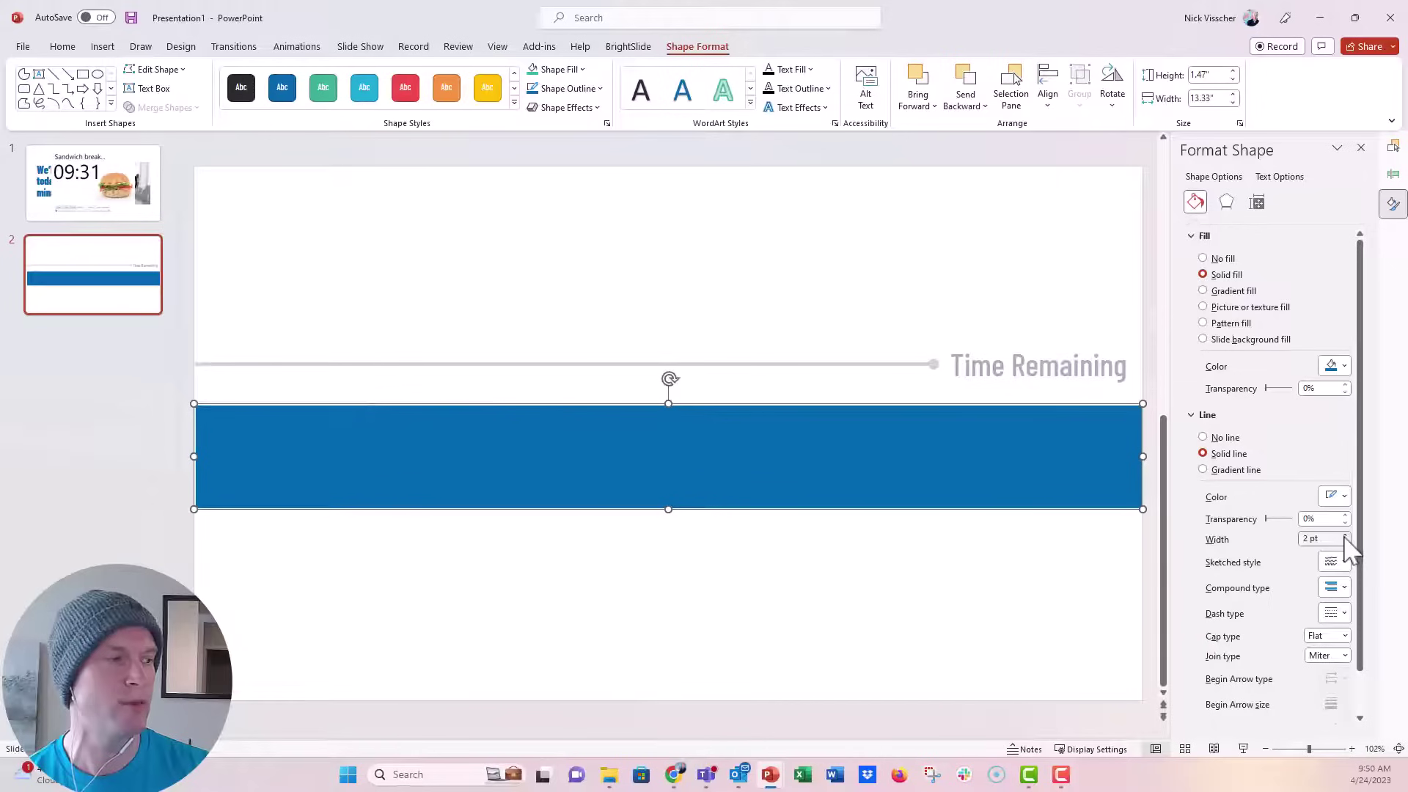
{"action": "right_click", "coordinate": [283, 415]}
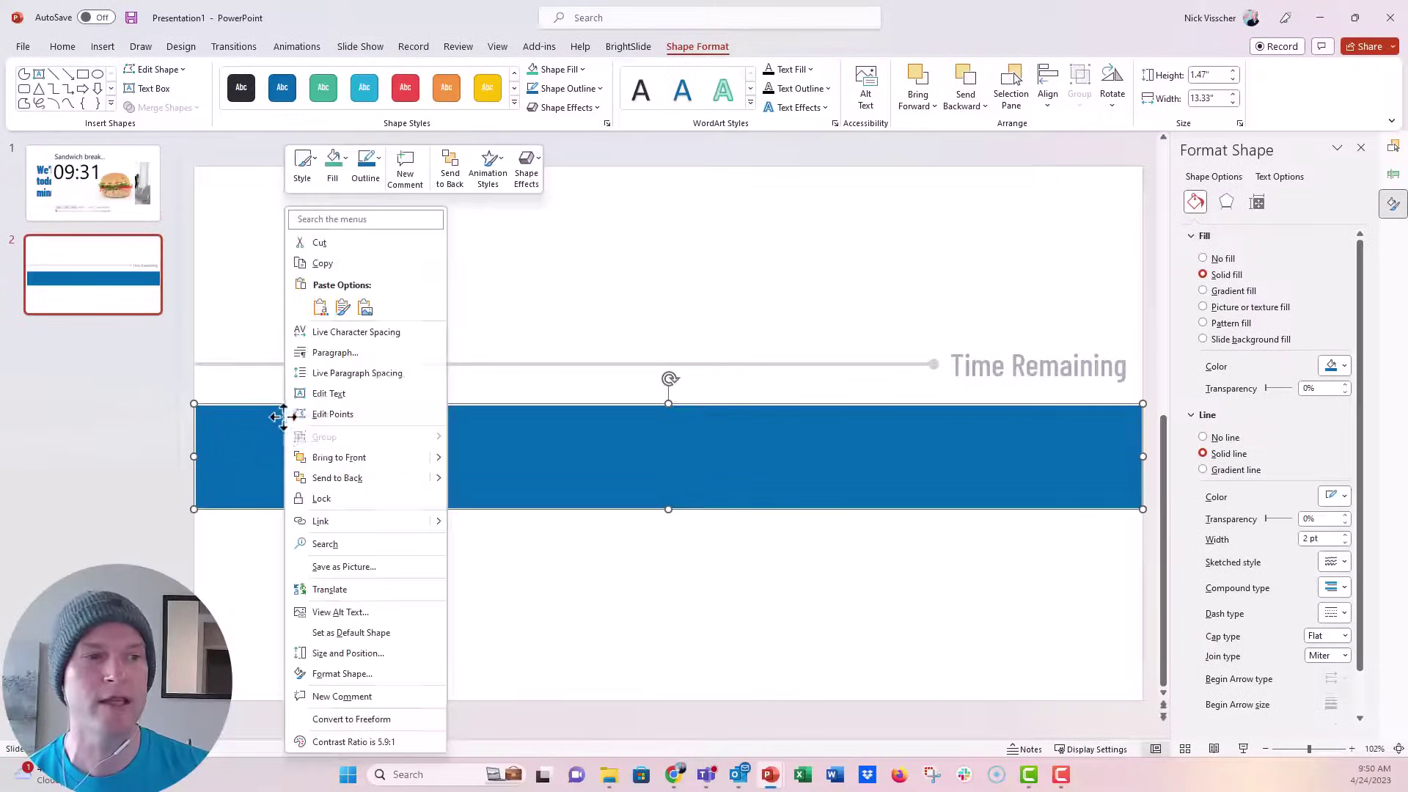
{"action": "left_click", "coordinate": [377, 481]}
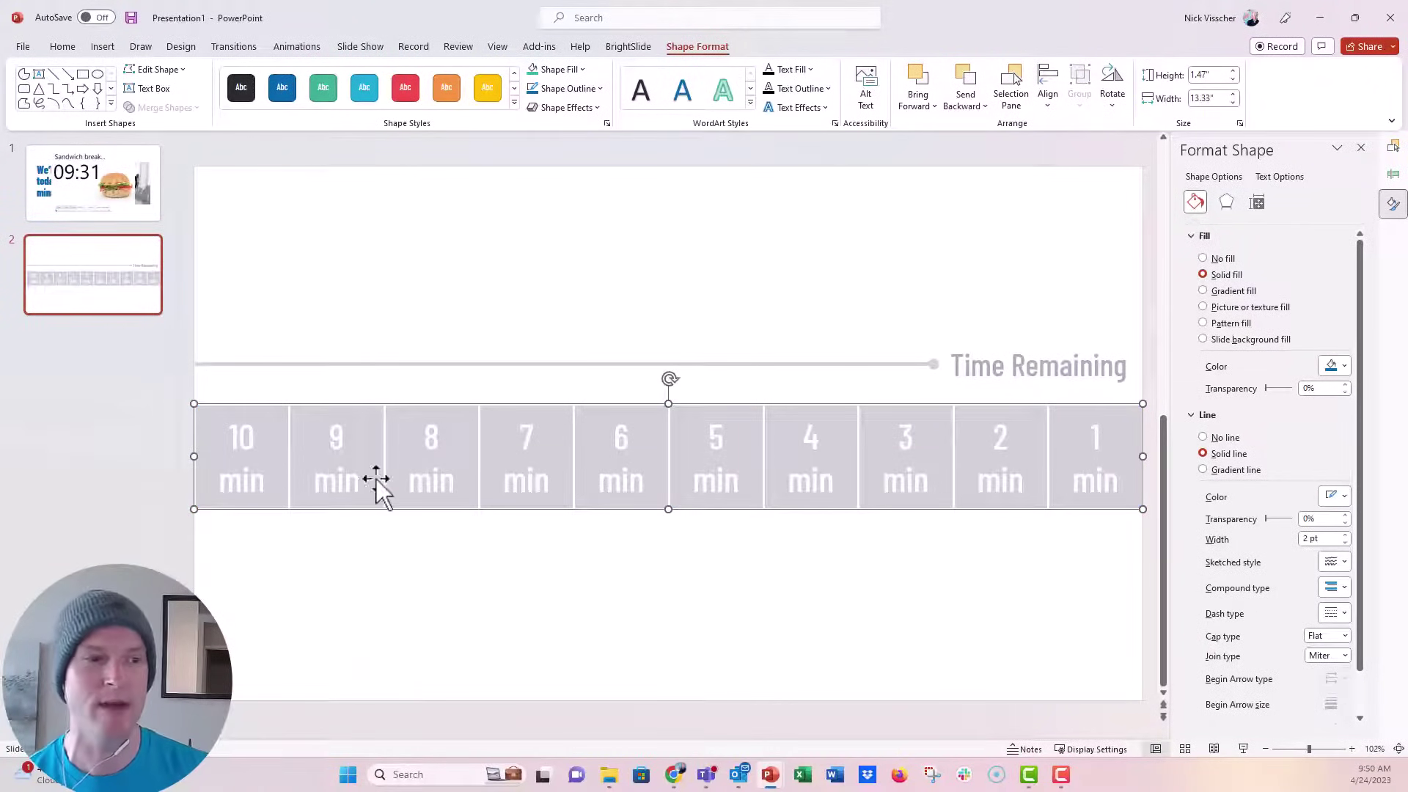
Apply the Wipe exit effect to the 10 min box with the From Left direction
{"action": "left_click", "coordinate": [381, 599]}
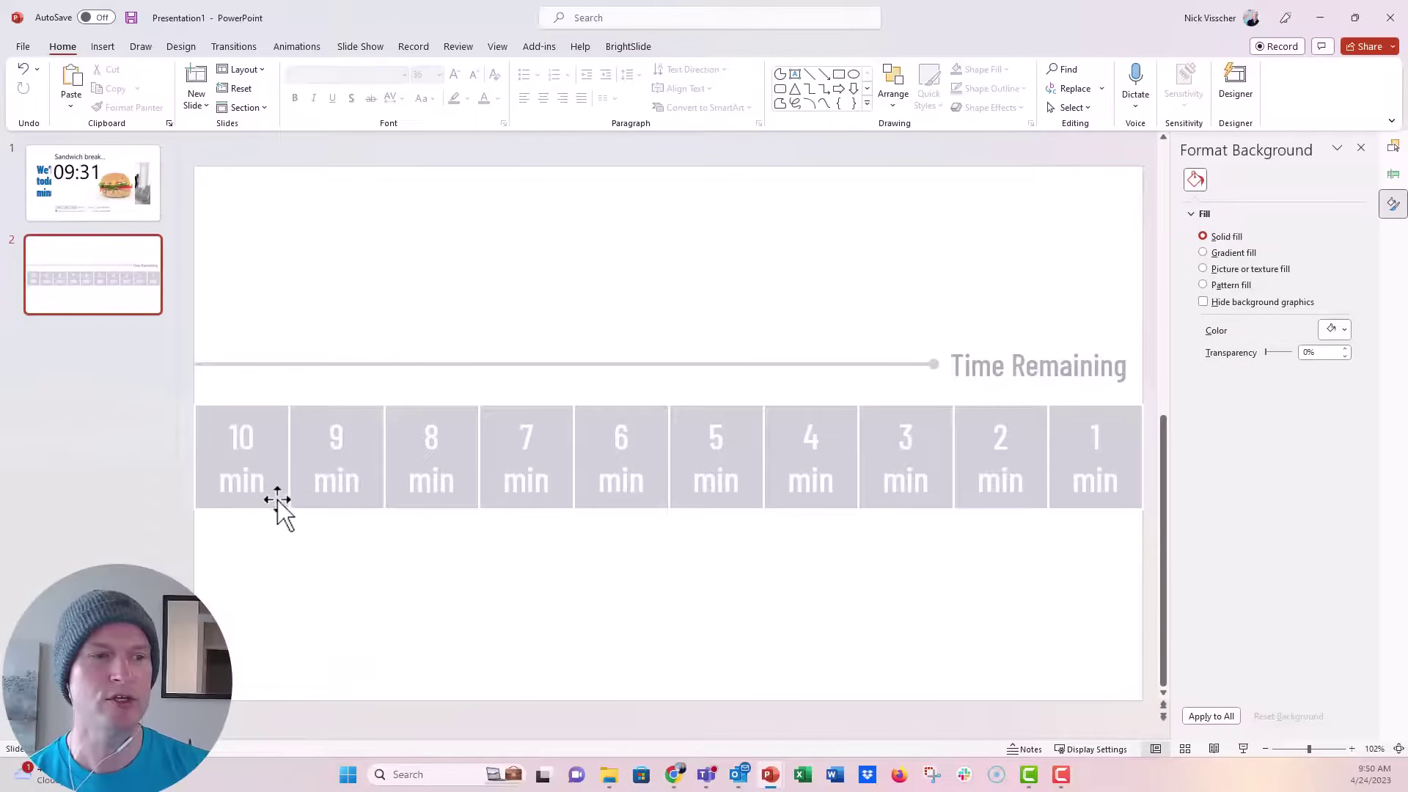
{"action": "left_click", "coordinate": [278, 499]}
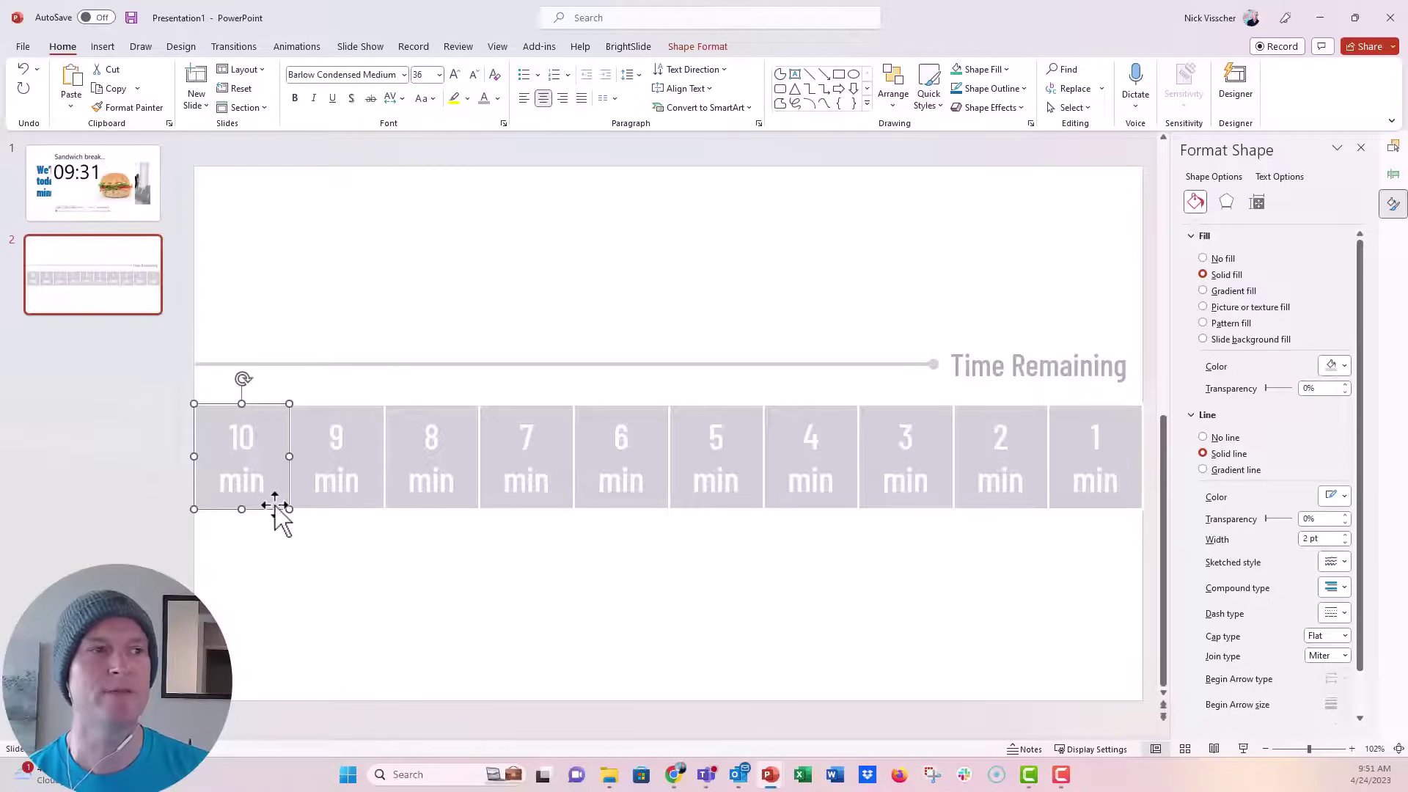
{"action": "left_click", "coordinate": [317, 50]}
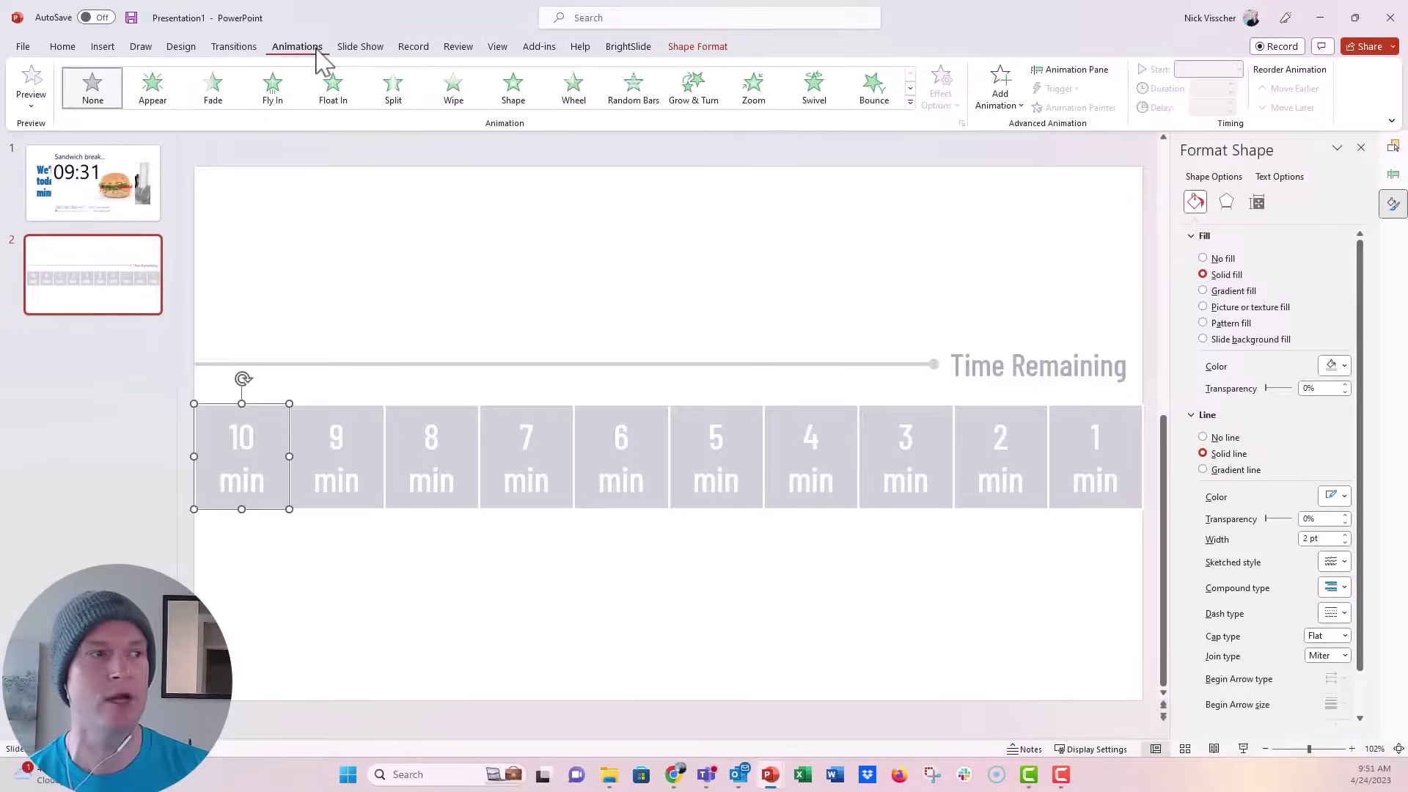
{"action": "left_click", "coordinate": [910, 89]}
{"action": "left_click", "coordinate": [911, 89]}
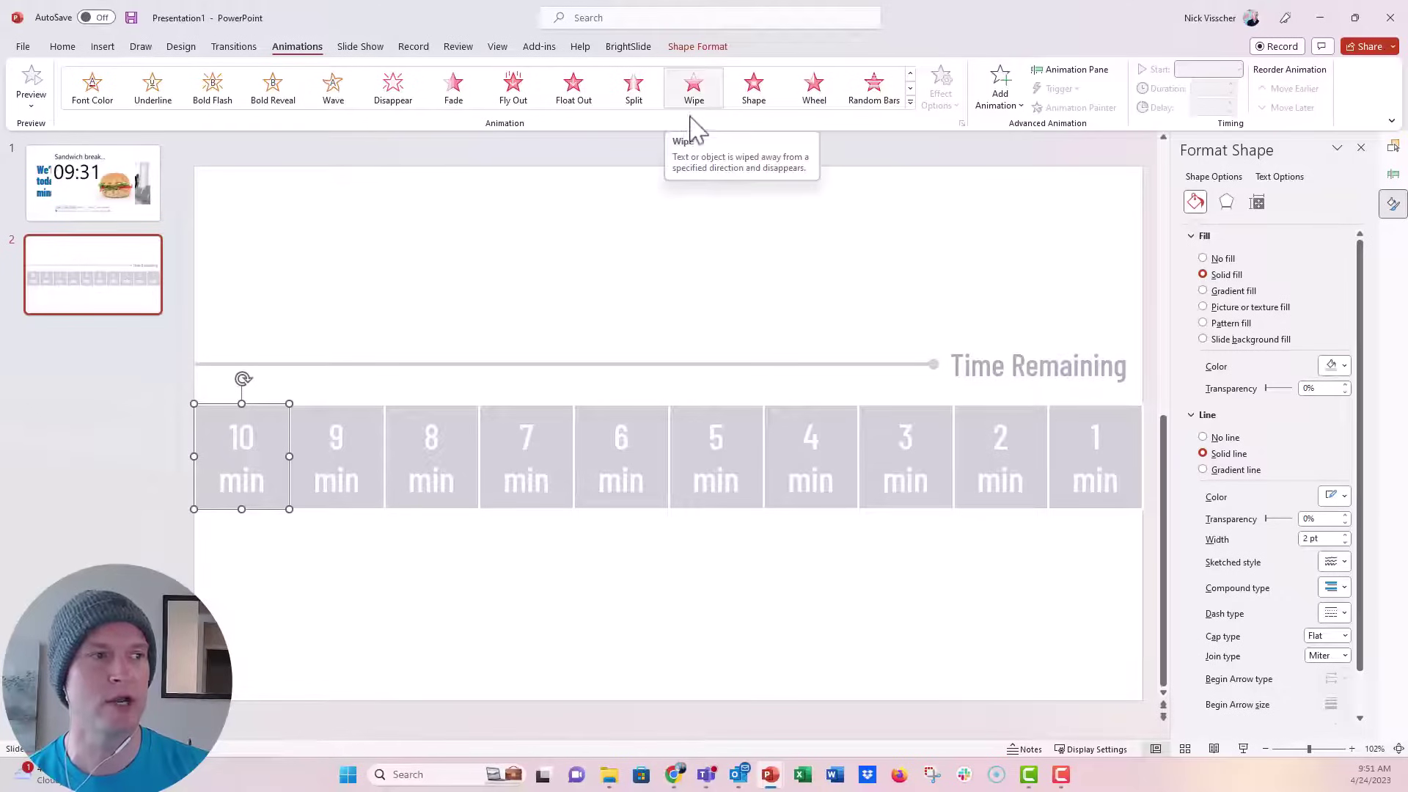
{"action": "left_click", "coordinate": [707, 101]}
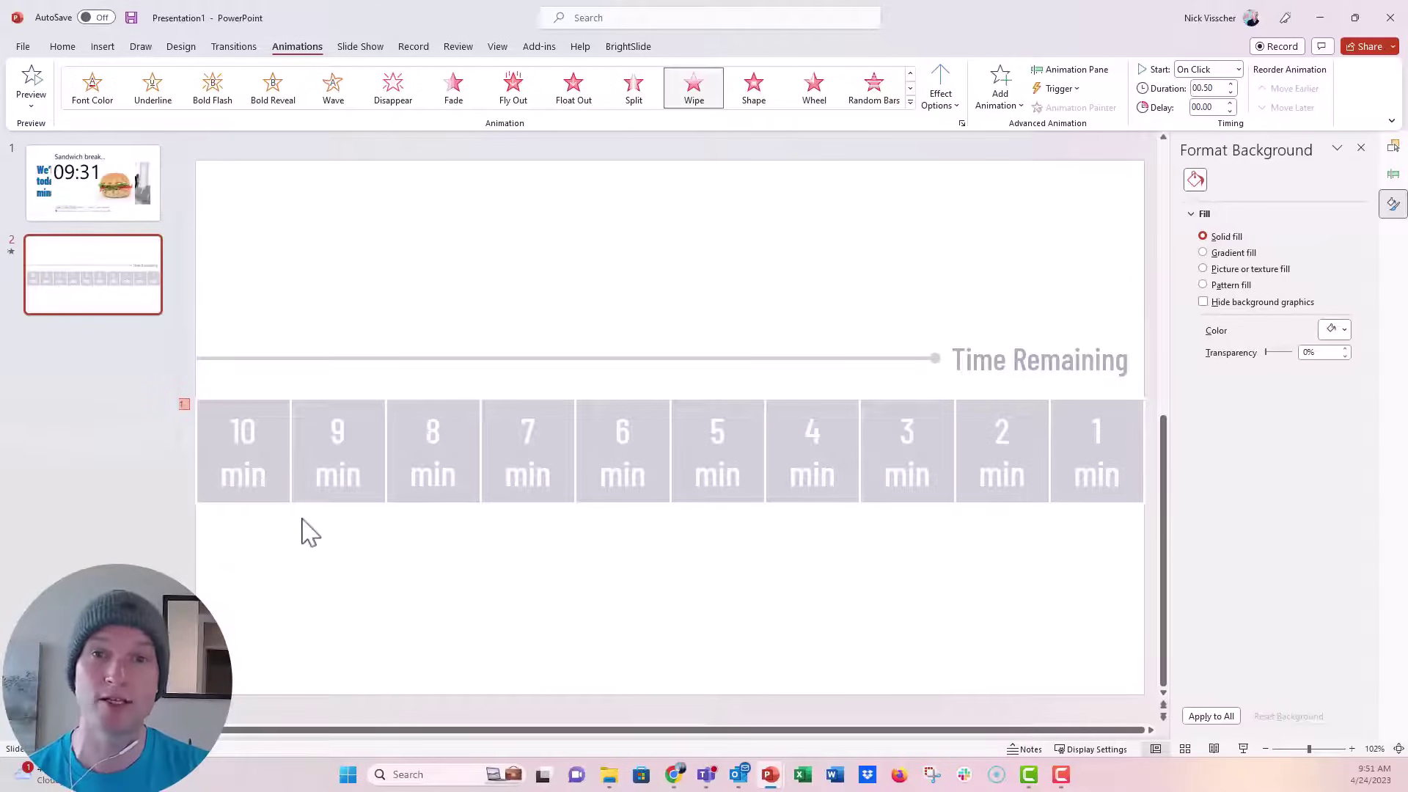
{"action": "left_click", "coordinate": [954, 110]}
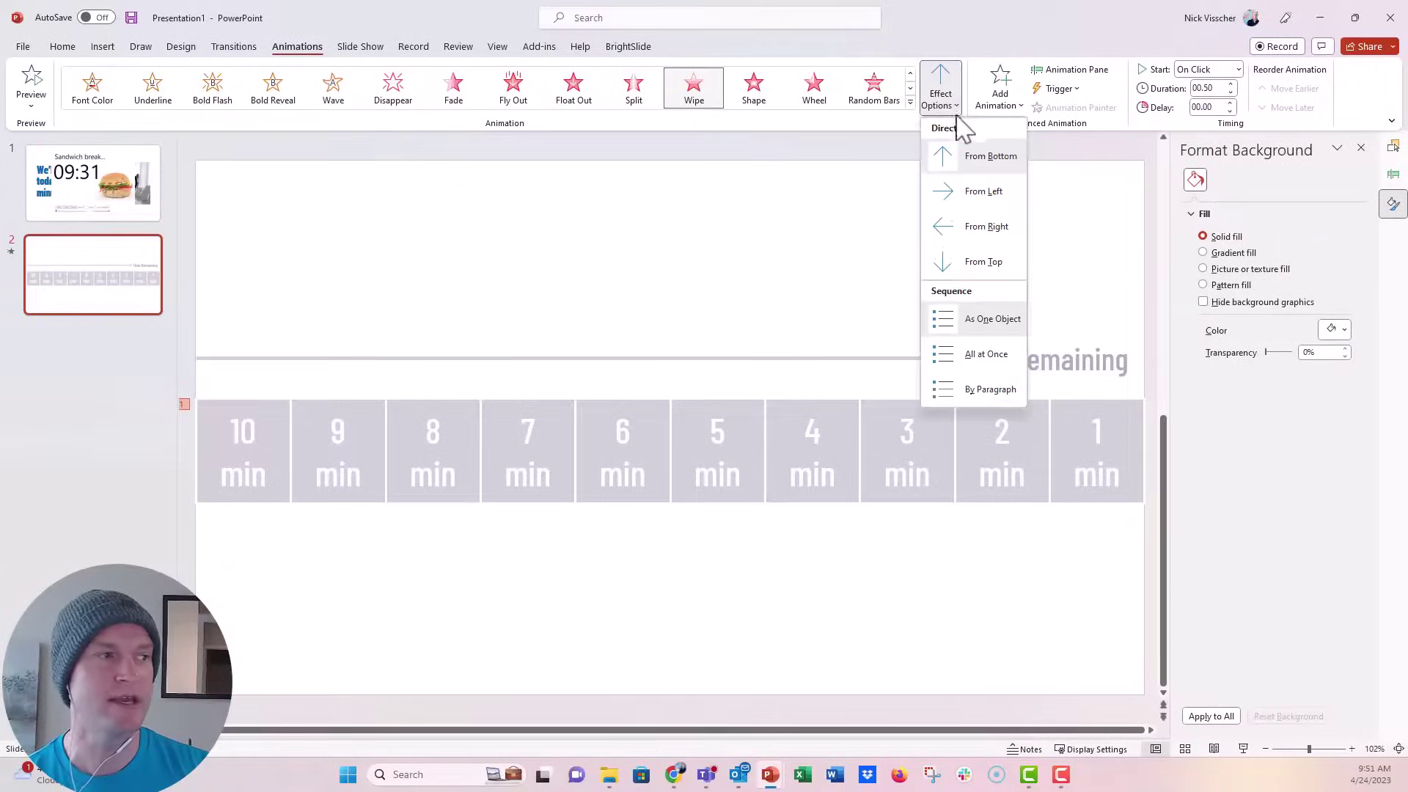
{"action": "left_click", "coordinate": [1005, 201]}
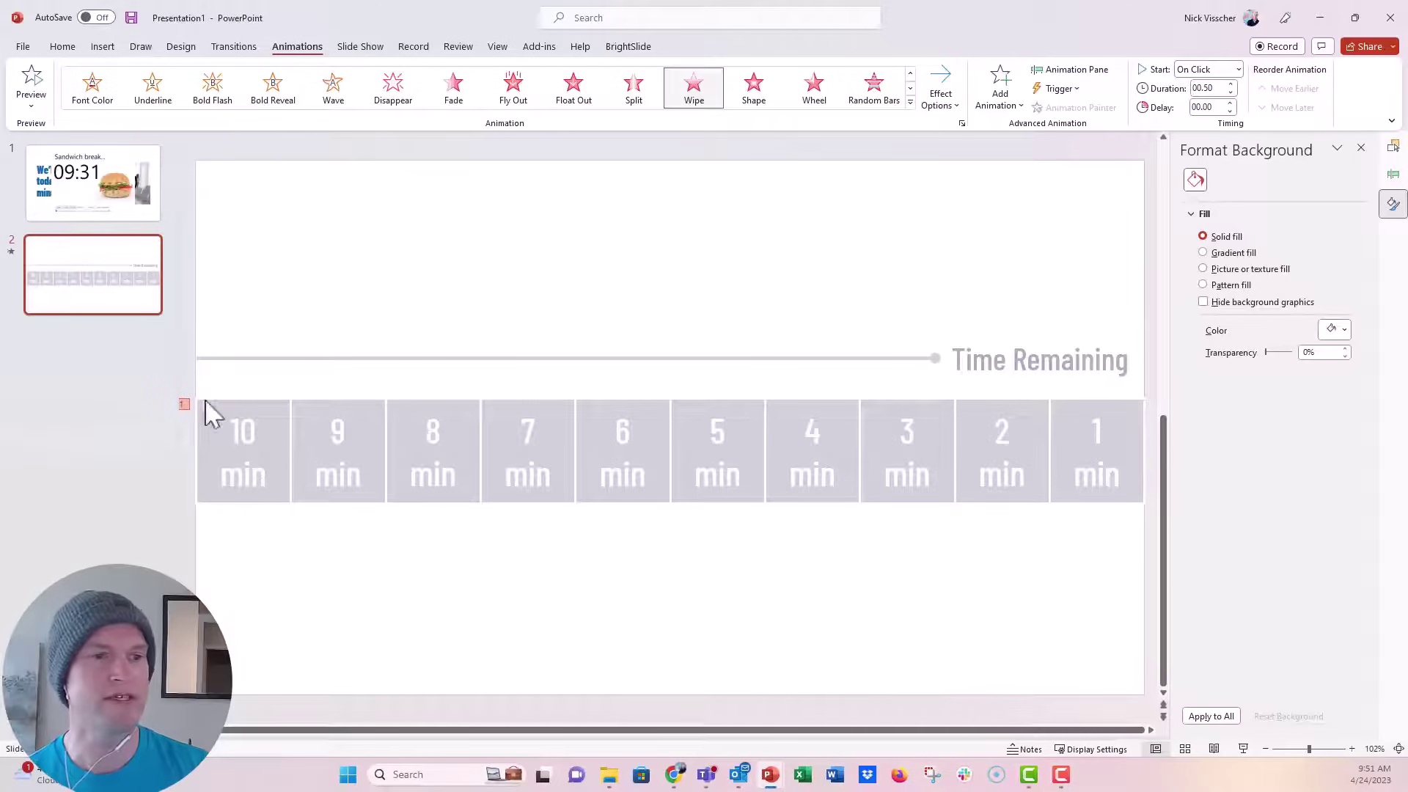
Set the 10 min box's wipe duration to 59.00 seconds
{"action": "scroll", "coordinate": [190, 418], "scroll_direction": "left", "scroll_amount": 1}
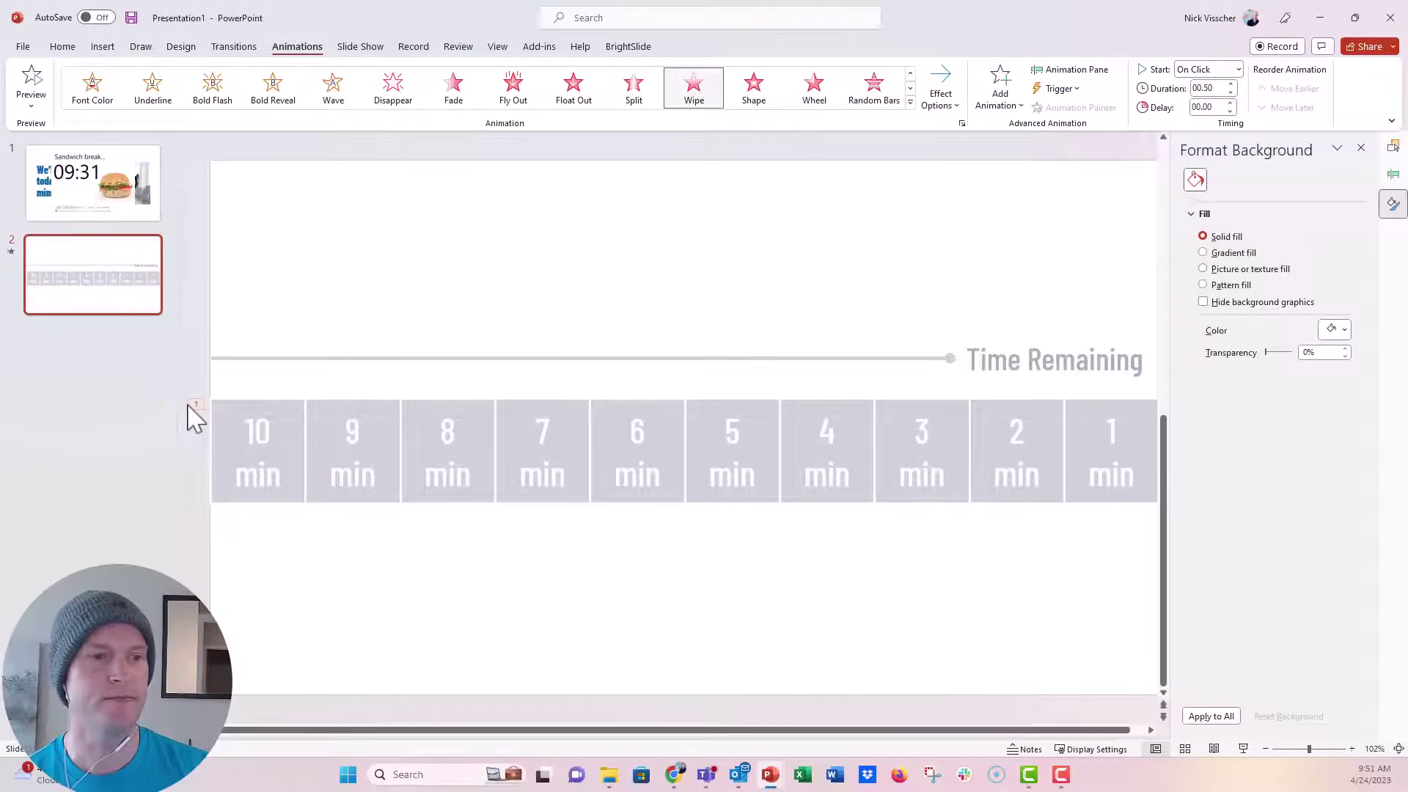
{"action": "left_click", "coordinate": [1212, 88]}
{"action": "key", "text": "BackSpace"}
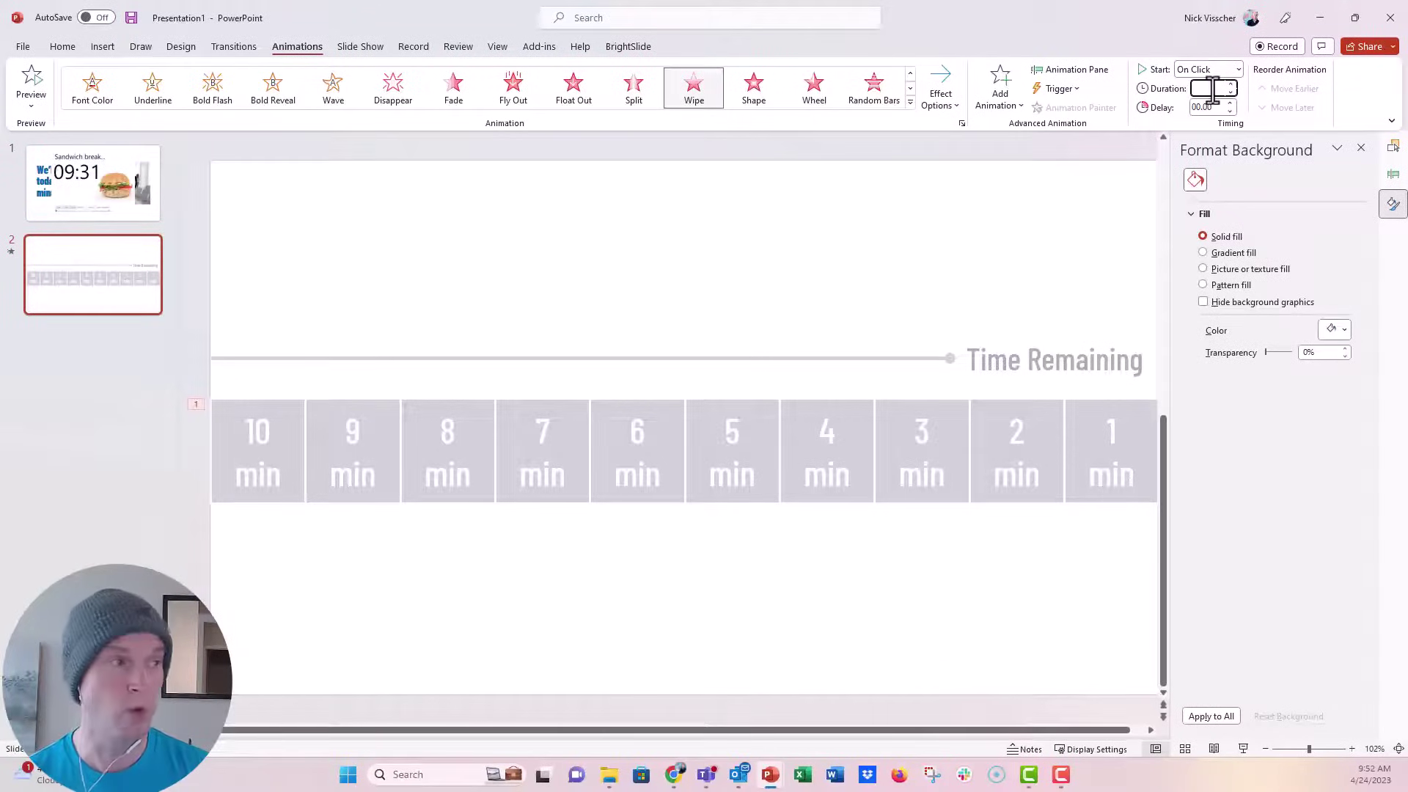
{"action": "type", "text": "1:00.00"}
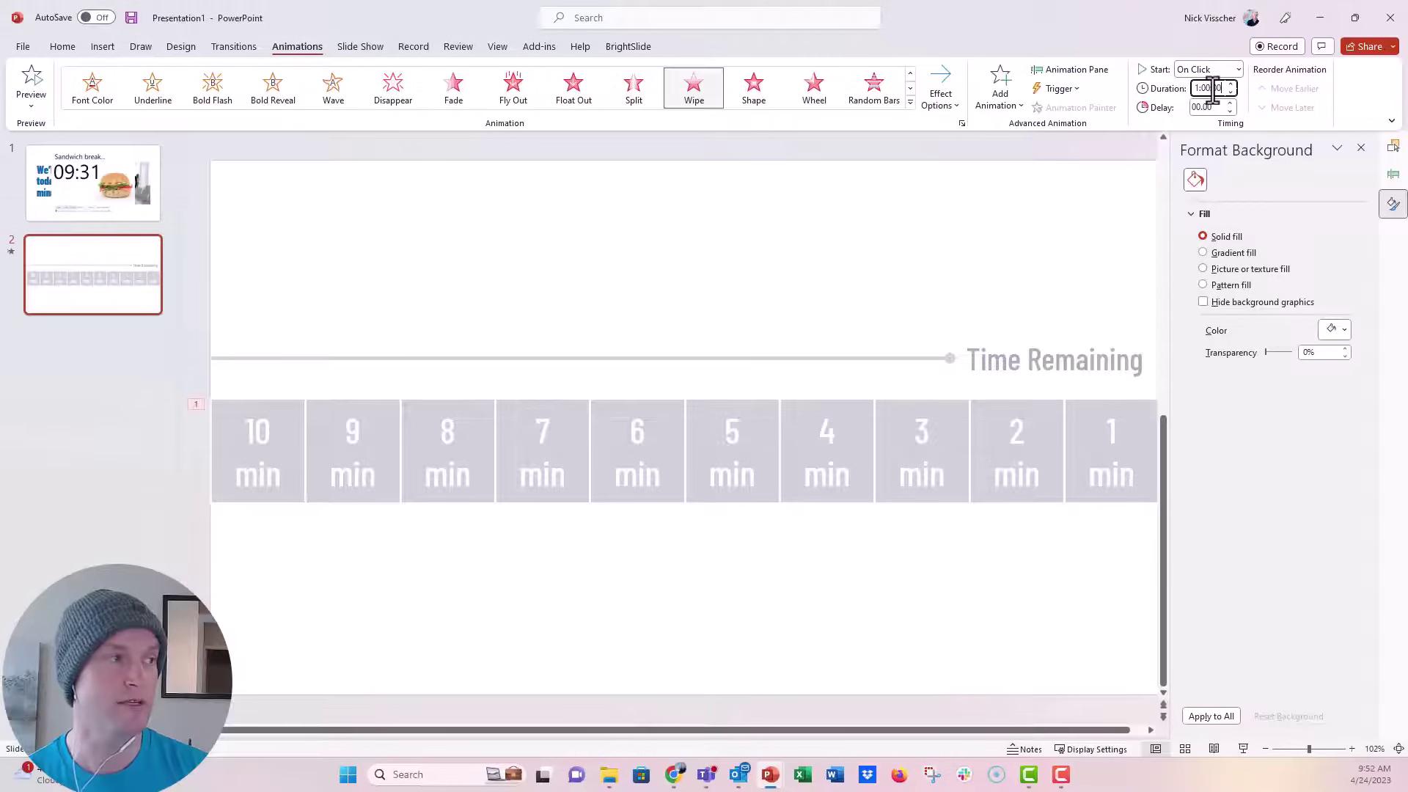
{"action": "key", "text": "Return"}
{"action": "double_click", "coordinate": [1213, 89]}
{"action": "type", "text": "1:00:00"}
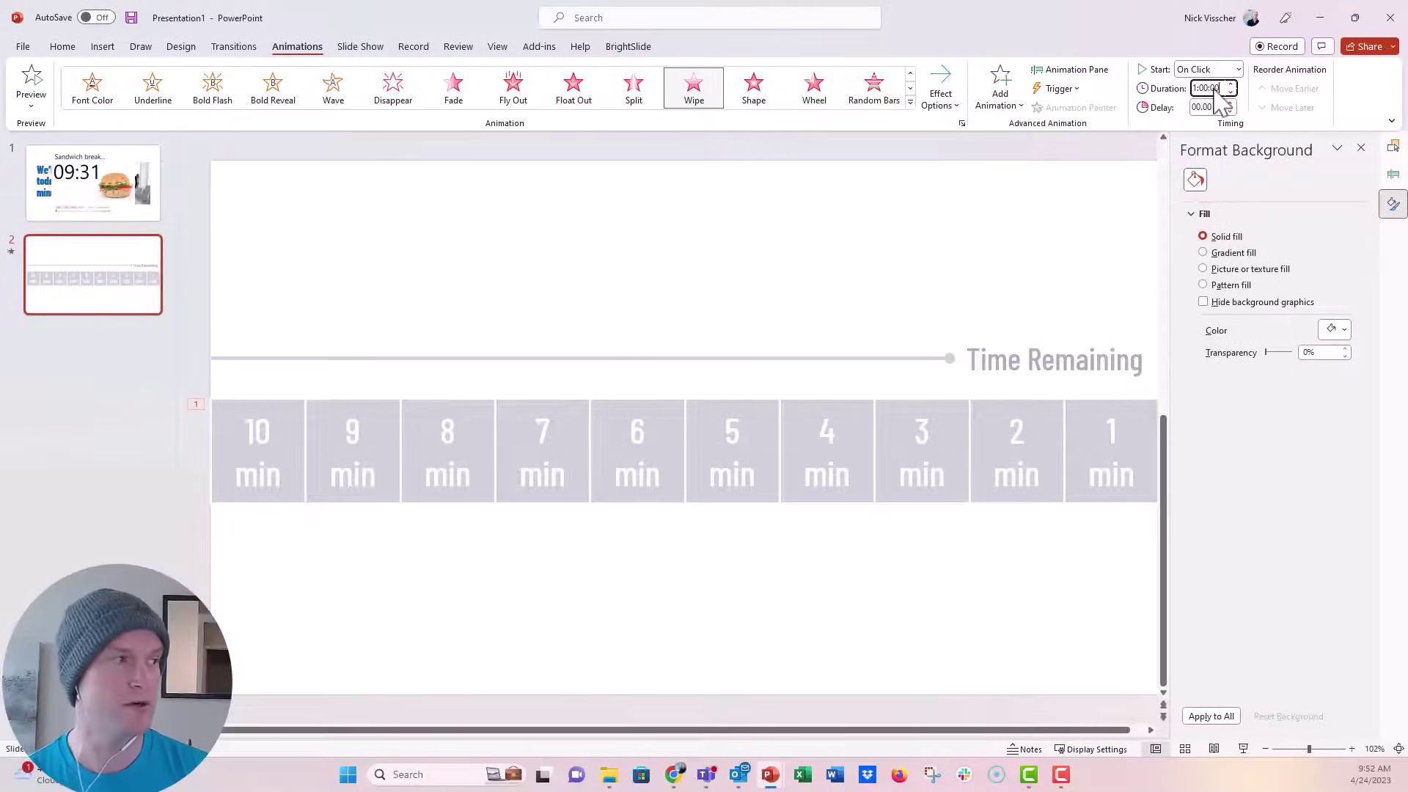
{"action": "key", "text": "Return"}
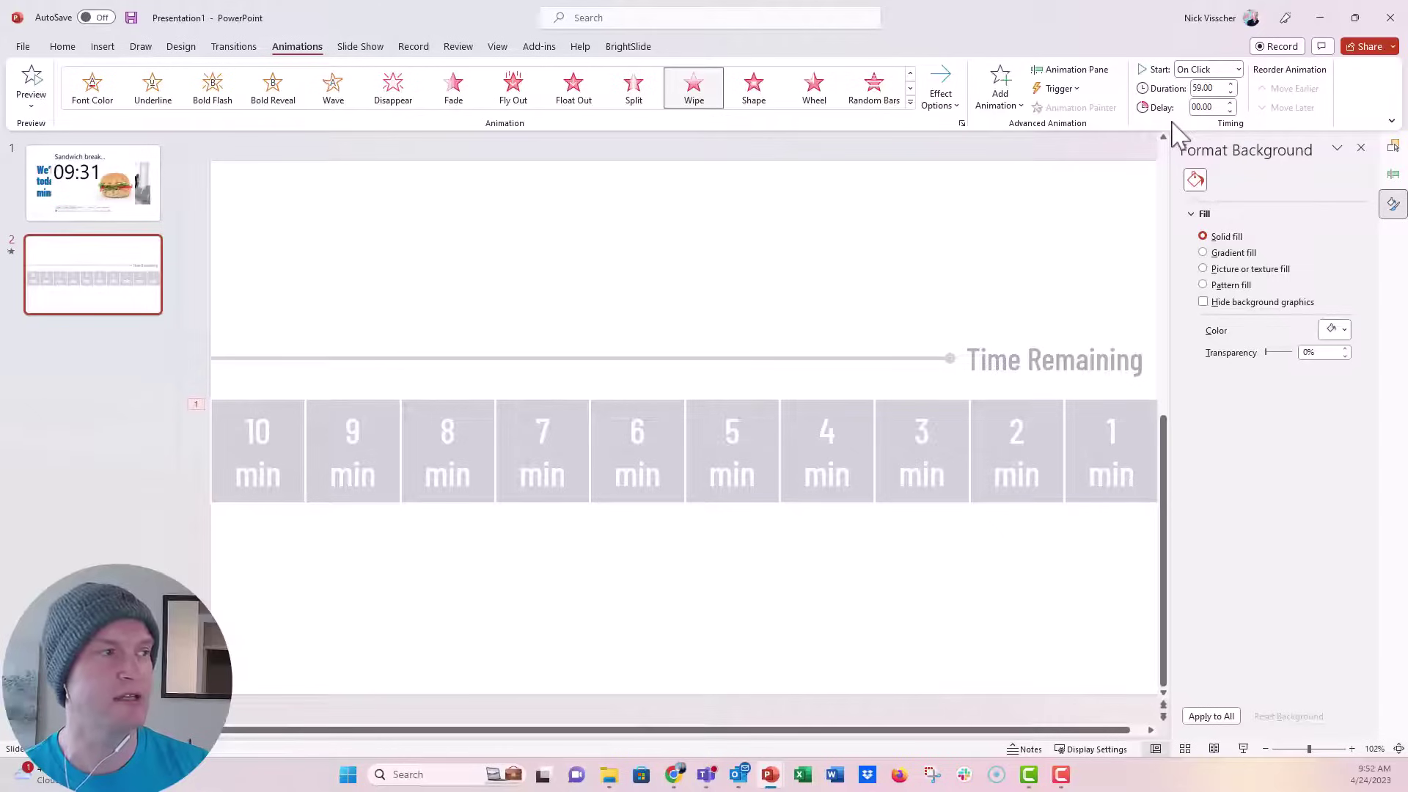
Raise the wipe's delay to 01.00 second
{"action": "left_click", "coordinate": [1231, 103]}
{"action": "left_click", "coordinate": [1230, 104]}
{"action": "left_click", "coordinate": [1231, 103]}
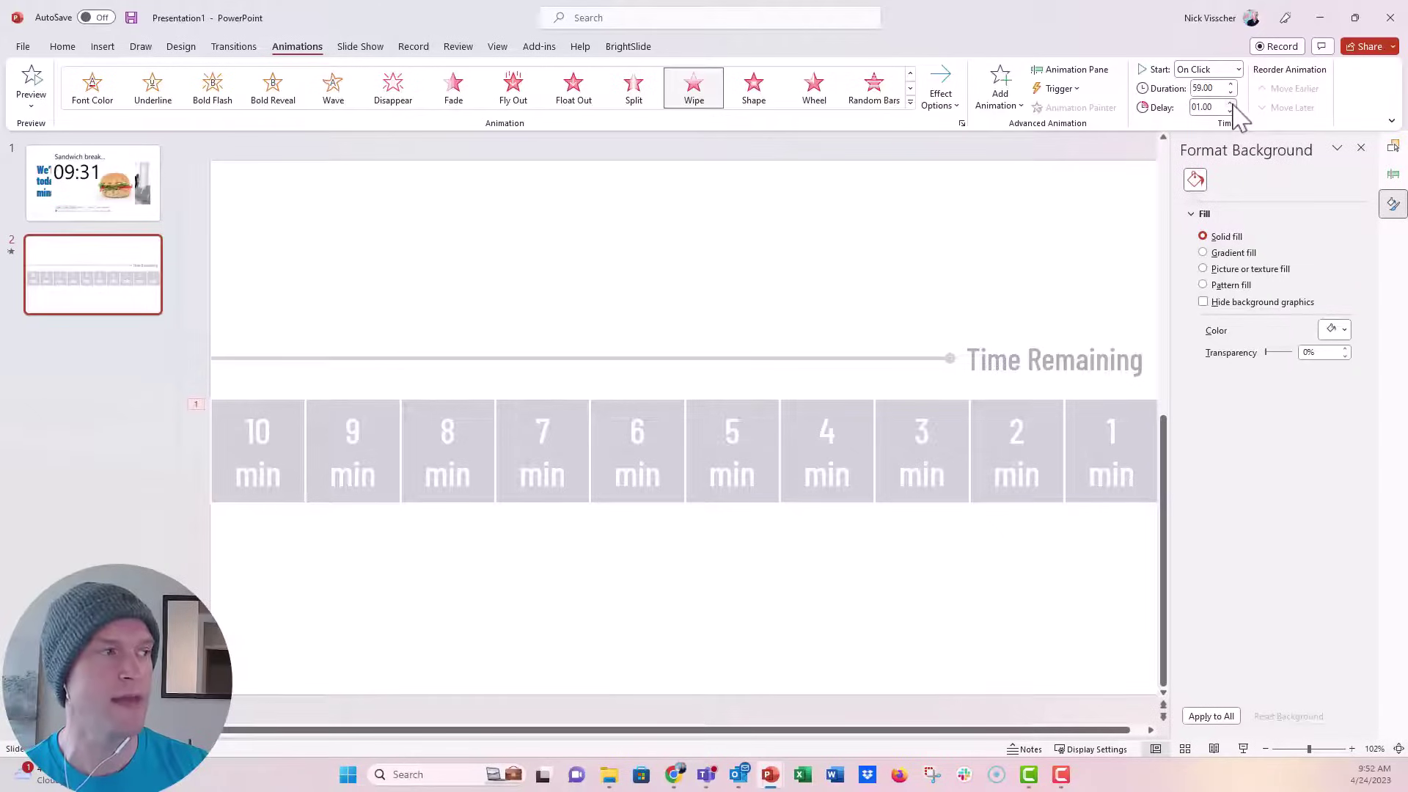
{"action": "left_click", "coordinate": [291, 407]}
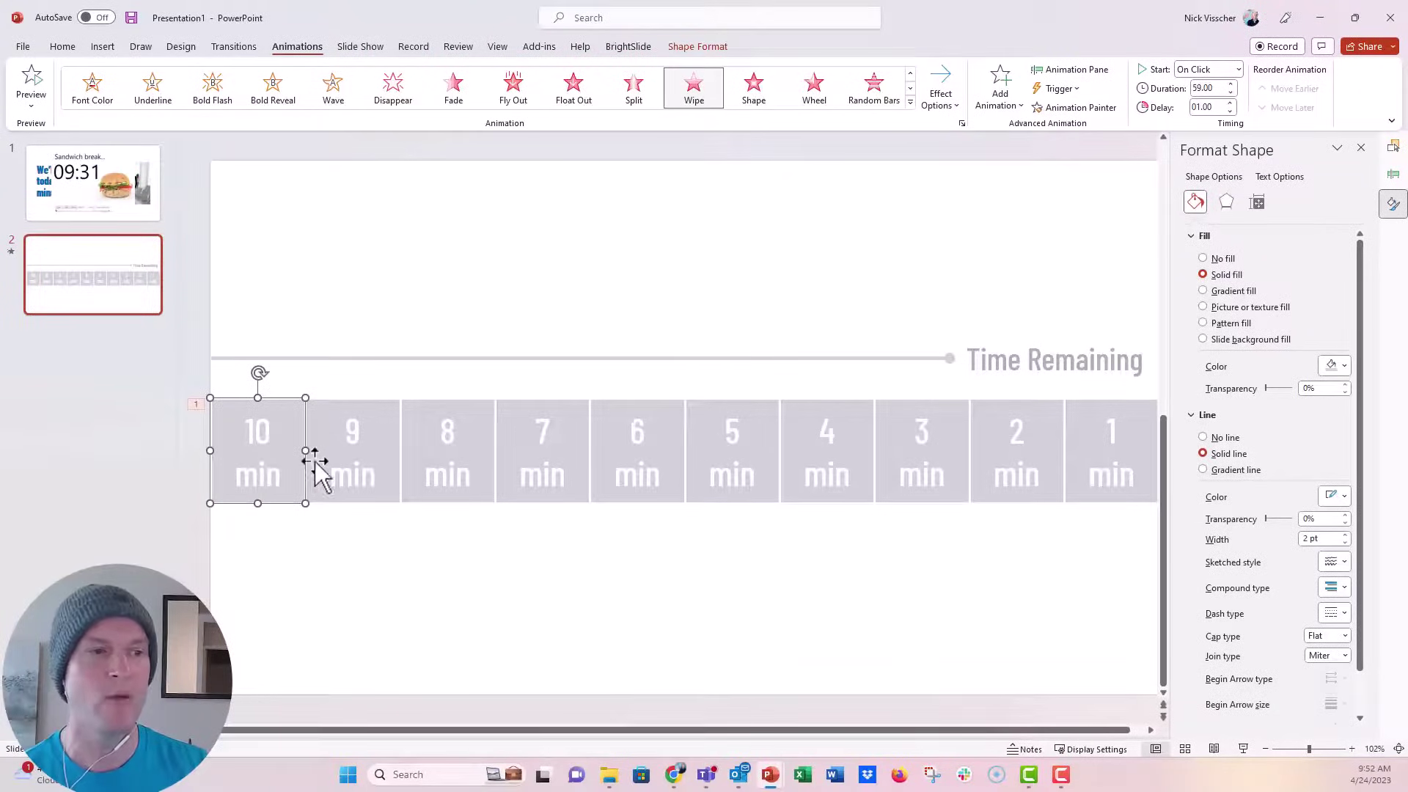
Give the 9 min box a From Left Wipe exit that starts After Previous
{"action": "left_click", "coordinate": [387, 406]}
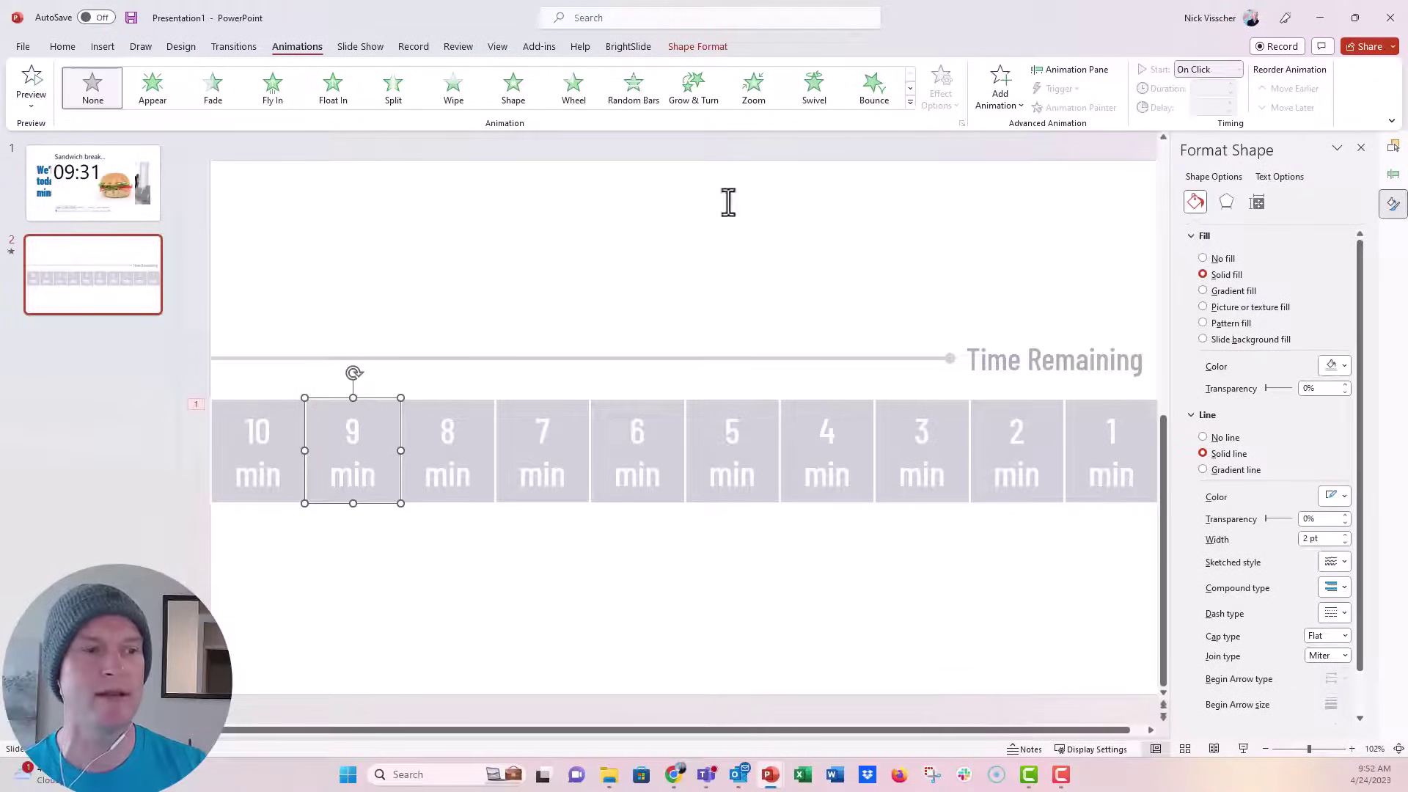
{"action": "left_click", "coordinate": [910, 89]}
{"action": "left_click", "coordinate": [909, 89]}
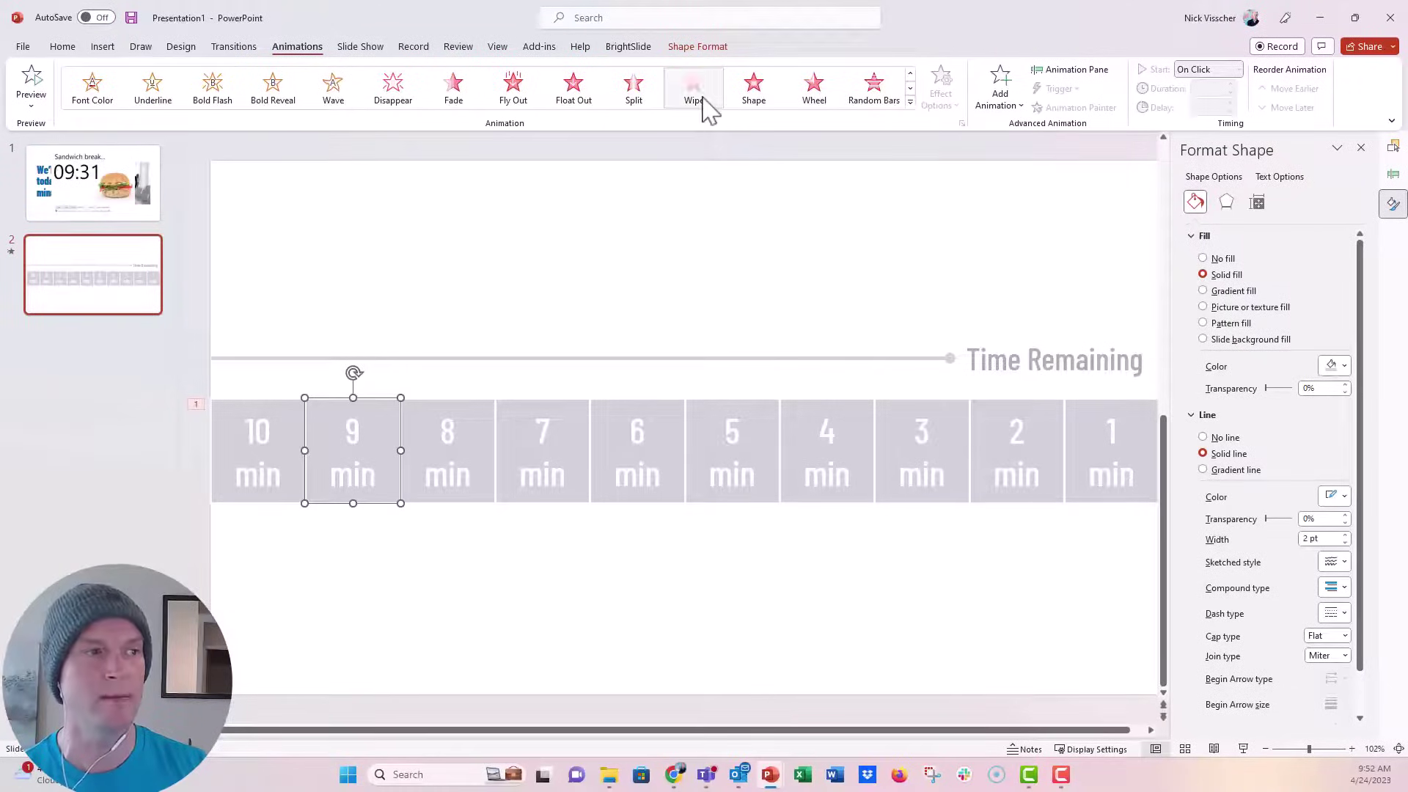
{"action": "left_click", "coordinate": [701, 95]}
{"action": "left_click", "coordinate": [940, 91]}
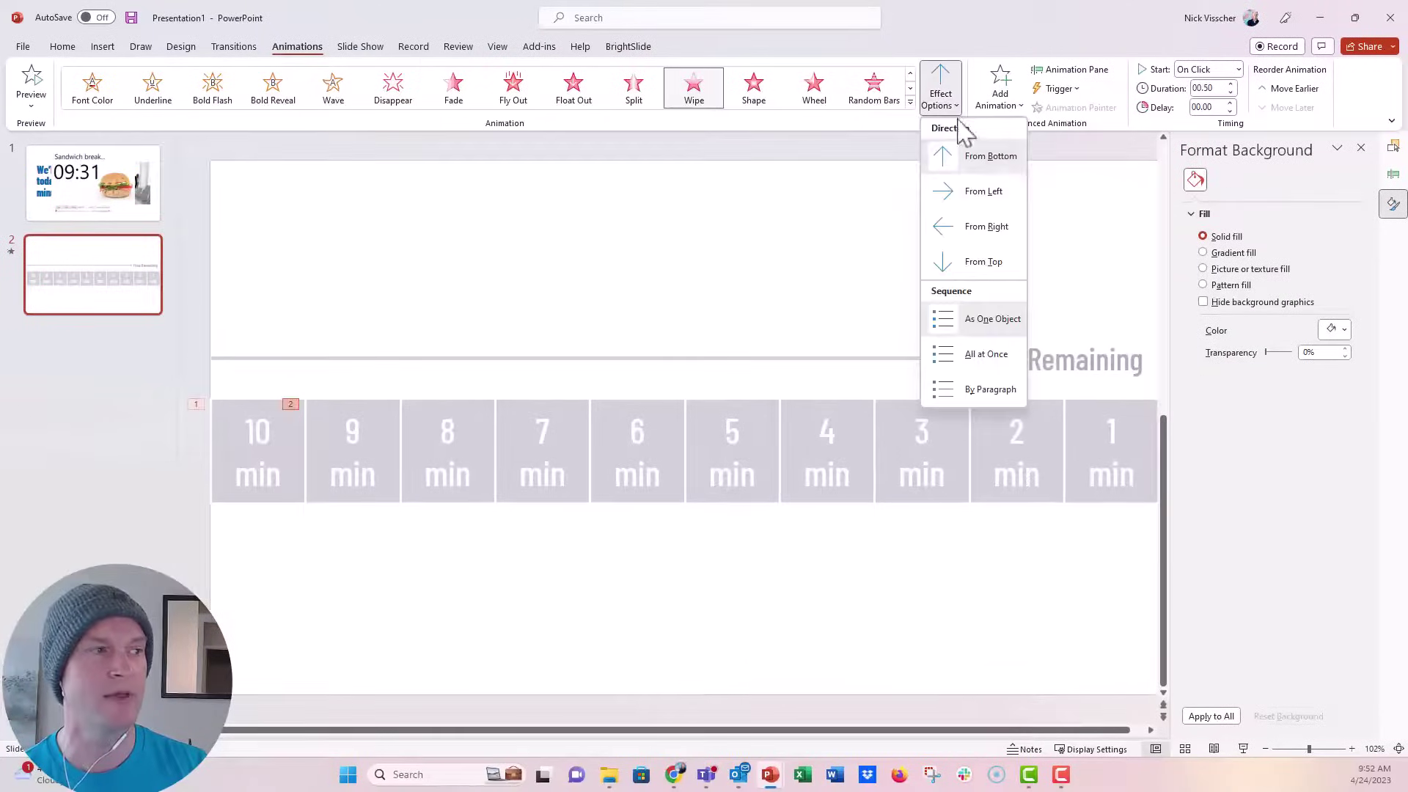
{"action": "left_click", "coordinate": [1006, 206]}
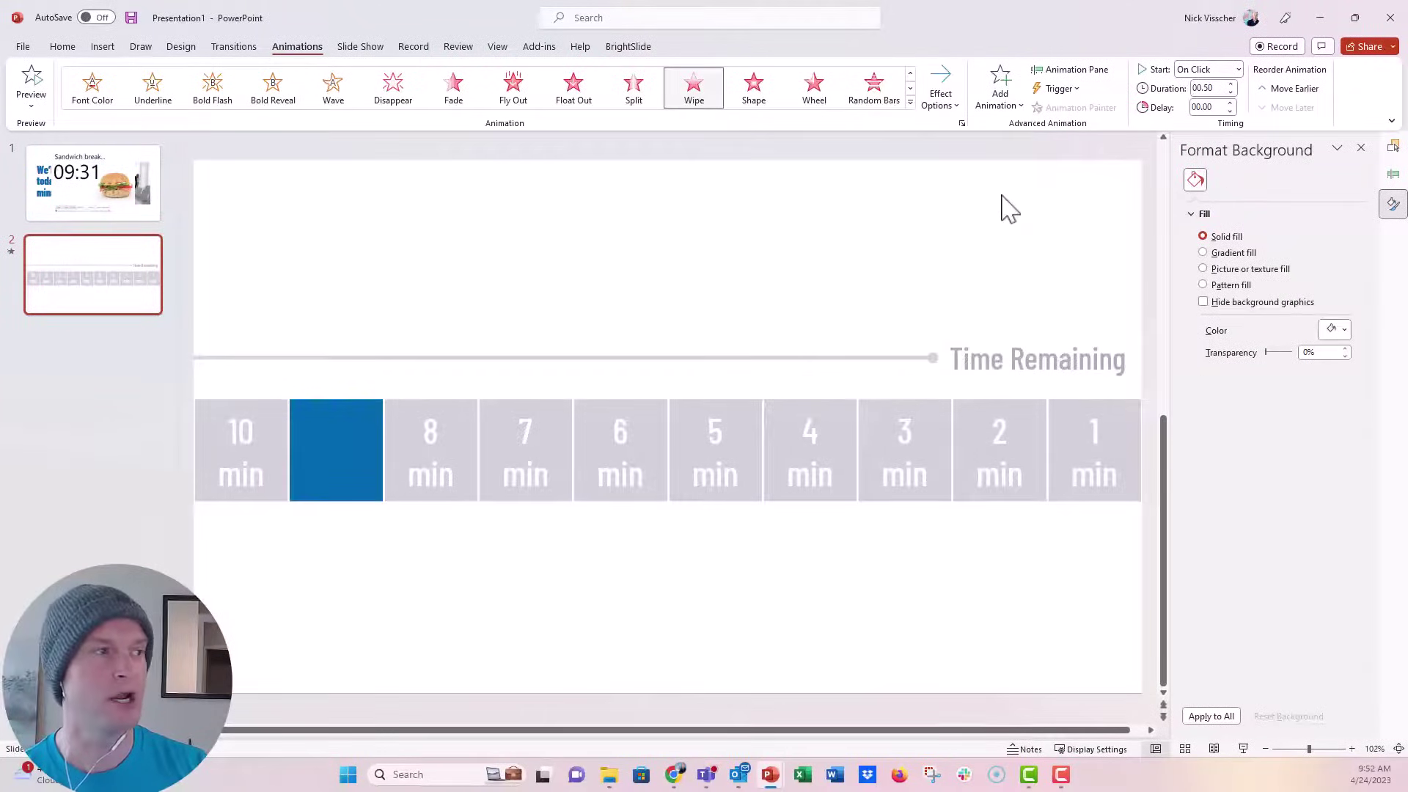
{"action": "left_click", "coordinate": [1238, 70]}
{"action": "left_click", "coordinate": [1224, 121]}
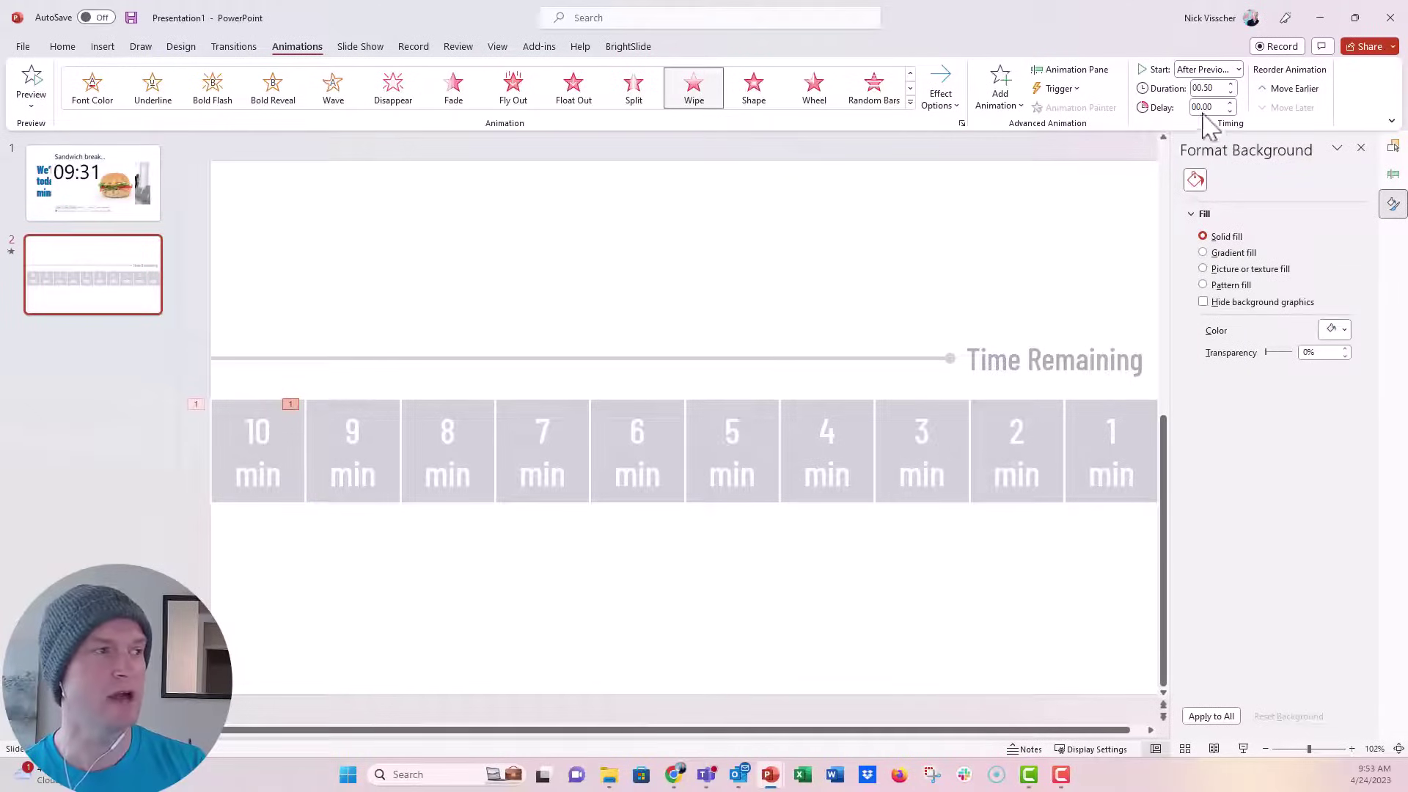
In the Animation Pane, set Rectangle 2: 9 min's wipe to 59.00 seconds with a 01.00 delay
{"action": "left_click", "coordinate": [1102, 75]}
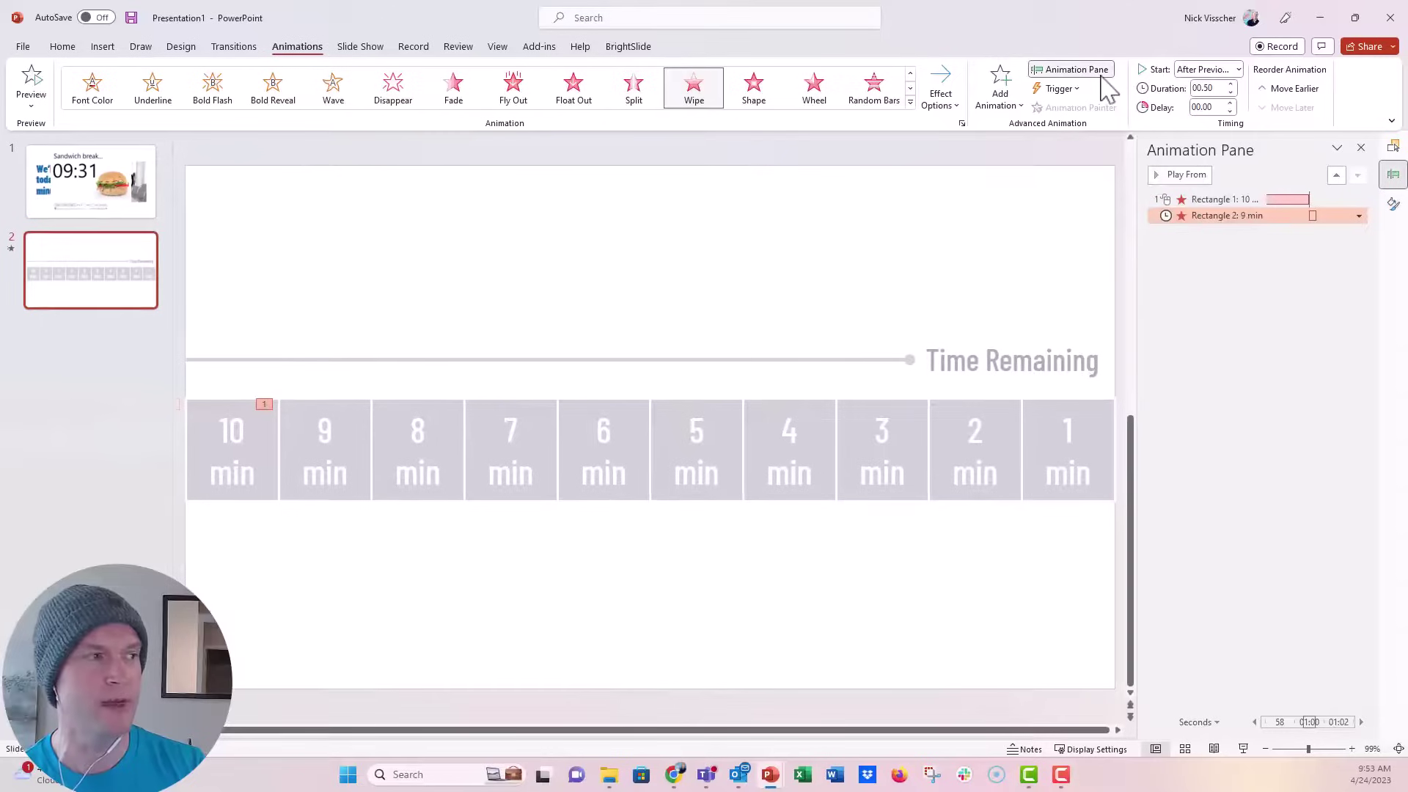
{"action": "left_click", "coordinate": [1307, 227]}
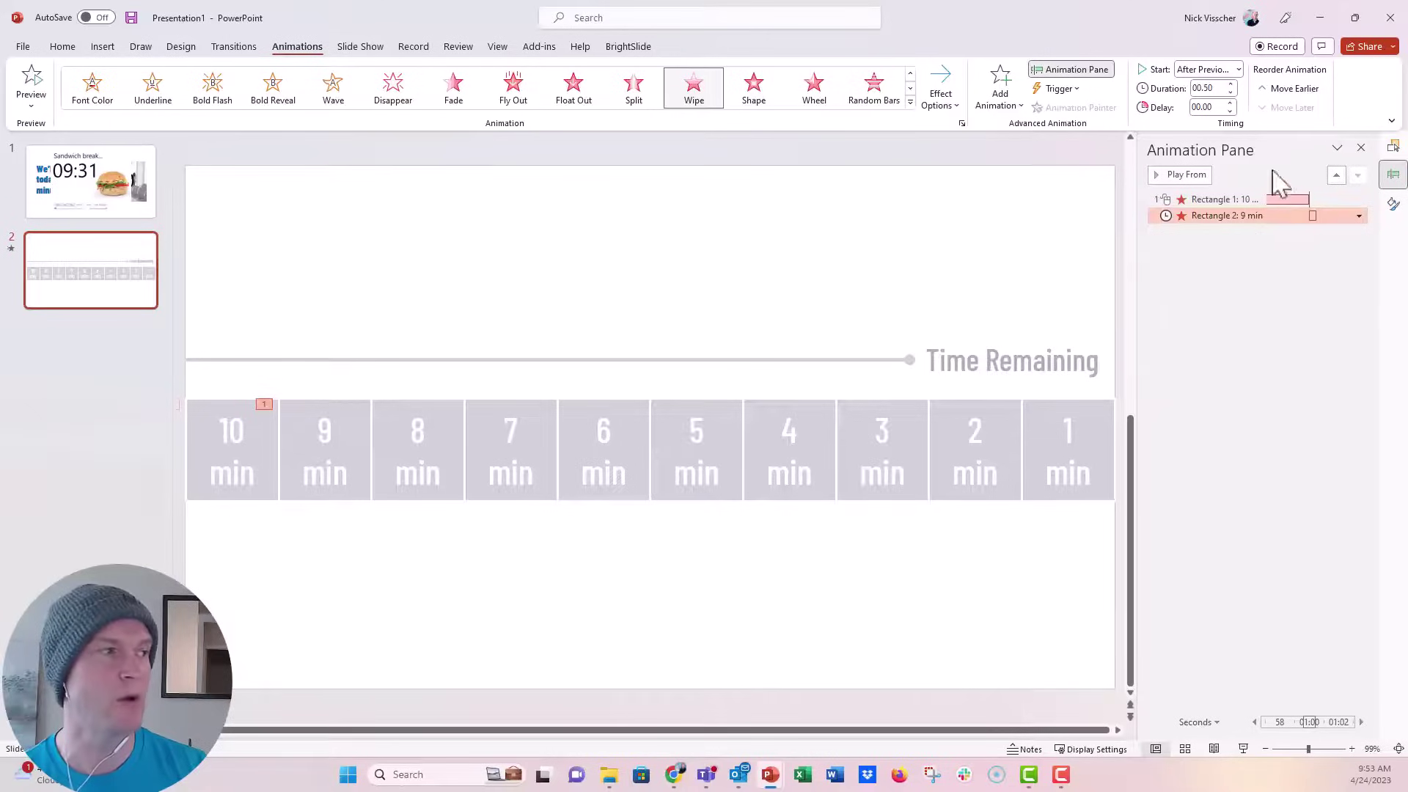
{"action": "left_click", "coordinate": [1221, 88]}
{"action": "type", "text": "59"}
{"action": "key", "text": "Return"}
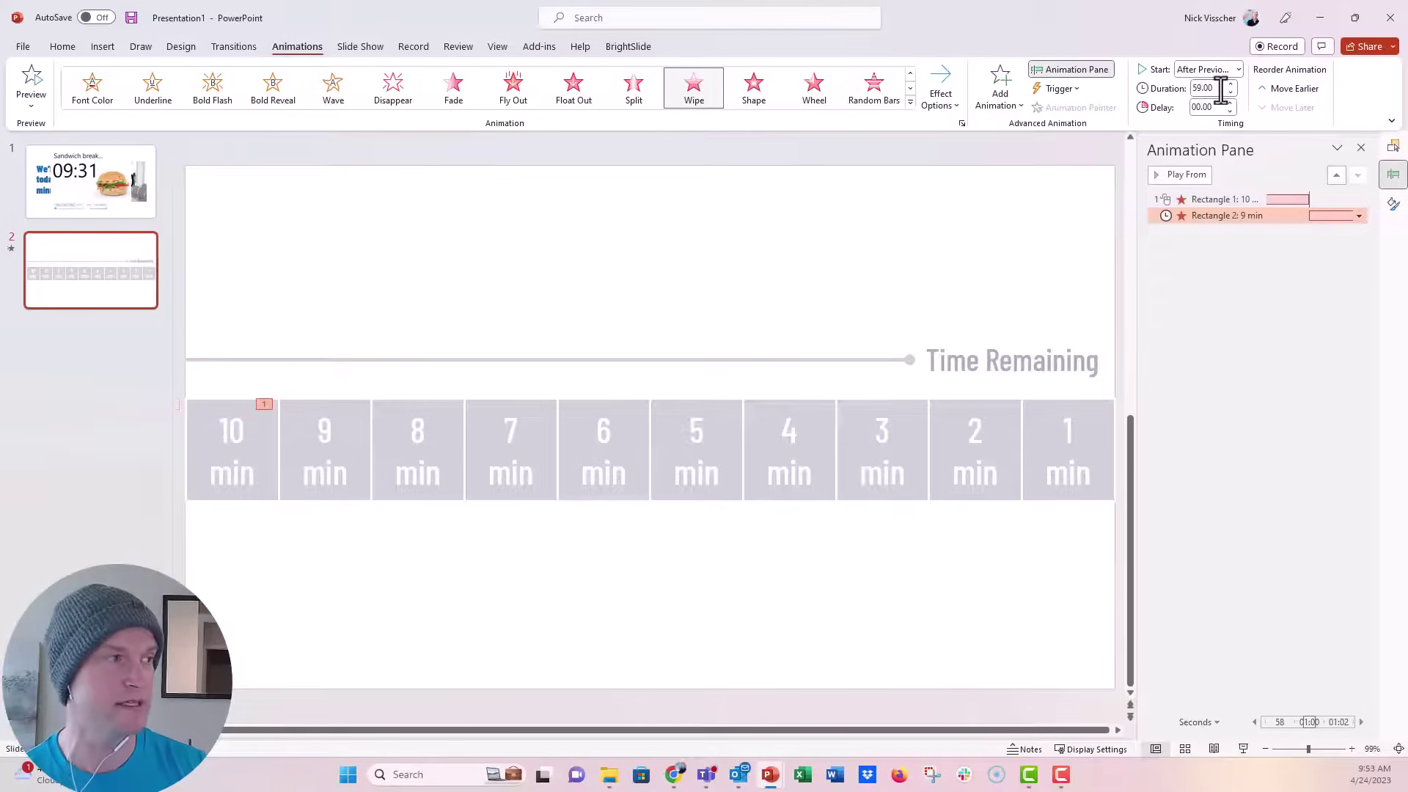
{"action": "left_click", "coordinate": [1231, 104]}
{"action": "left_click", "coordinate": [1231, 104]}
{"action": "left_click", "coordinate": [1231, 105]}
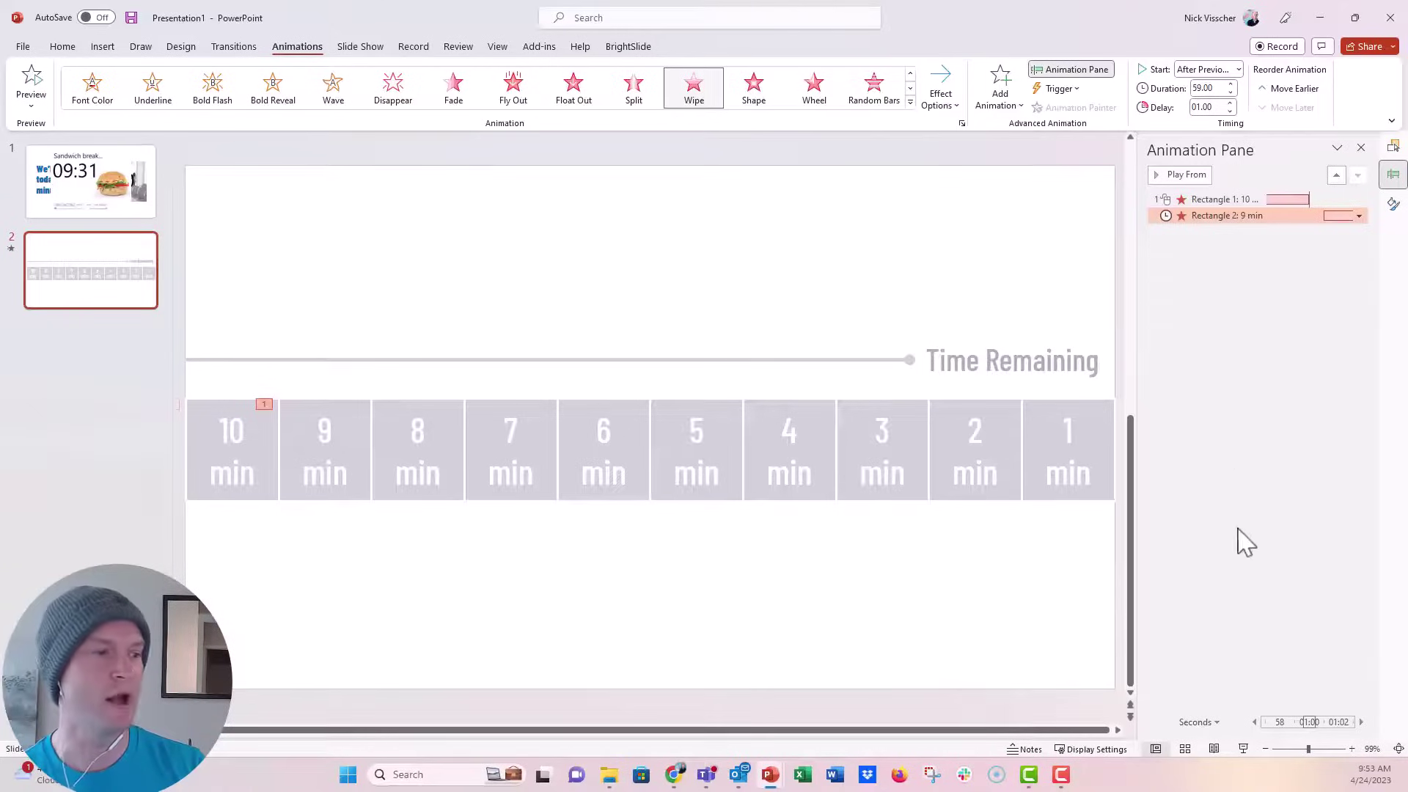
{"action": "left_click", "coordinate": [1243, 750]}
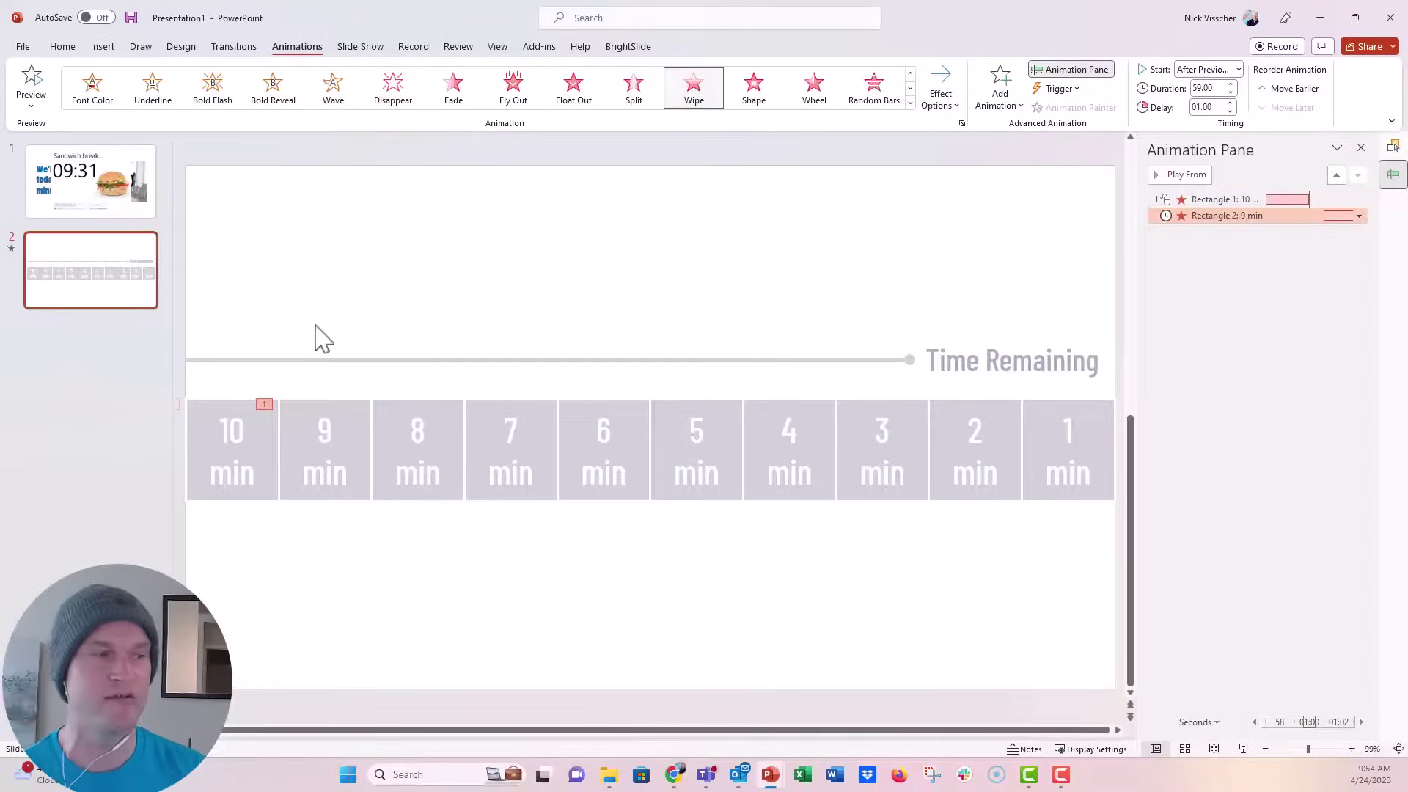
Change the 10 min box's wipe duration to 04.00, then select the 9 min box's animation
{"action": "left_click", "coordinate": [213, 401]}
{"action": "left_click", "coordinate": [180, 419]}
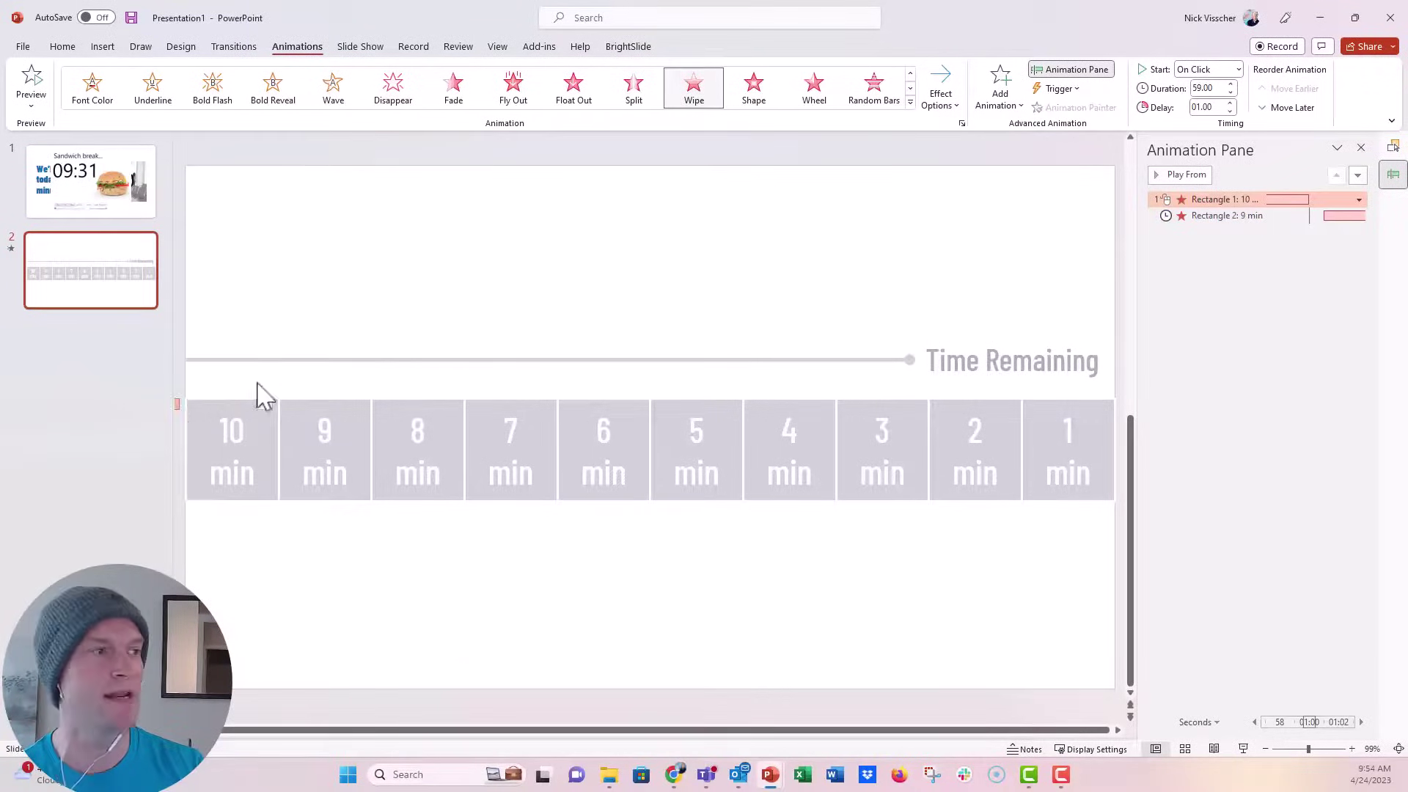
{"action": "double_click", "coordinate": [1213, 89]}
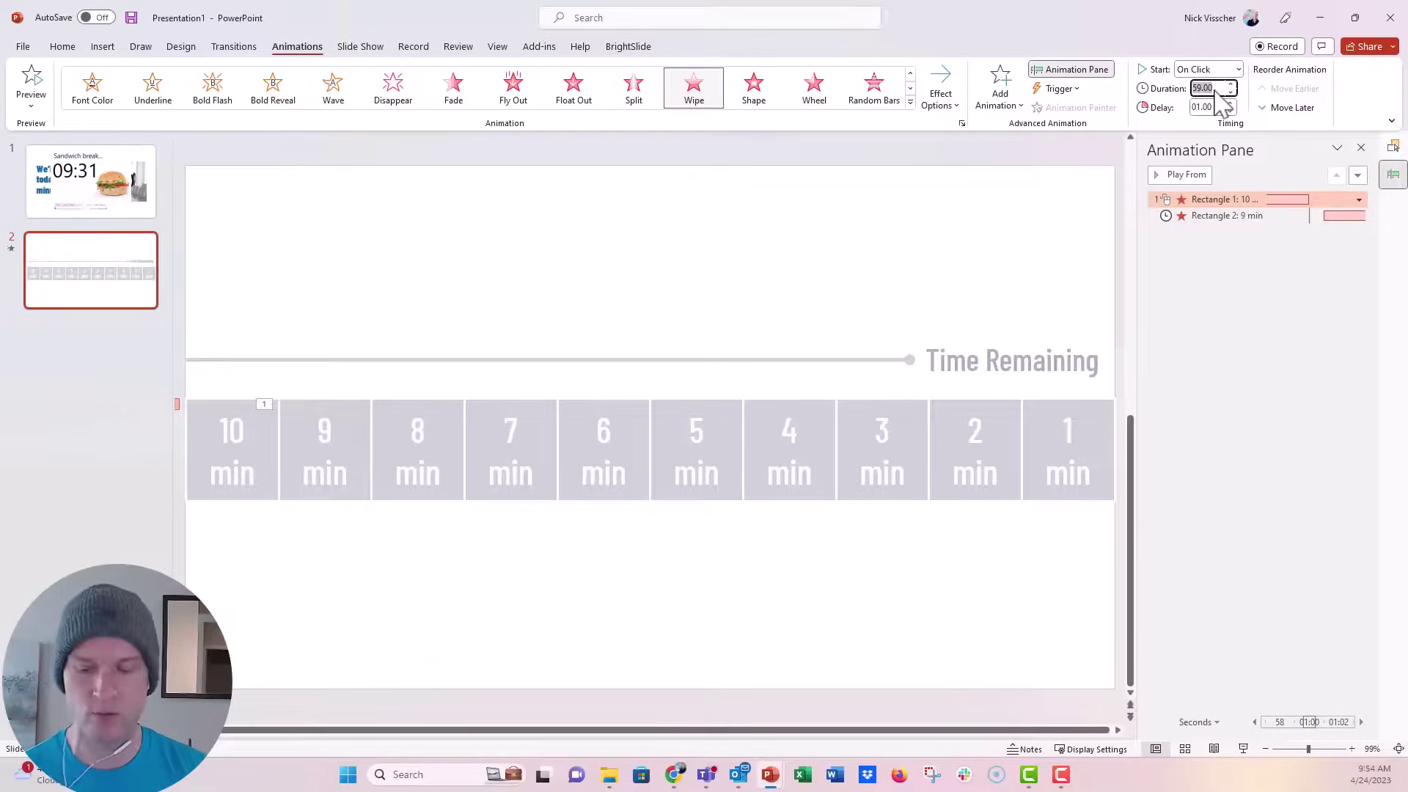
{"action": "key", "text": "Return"}
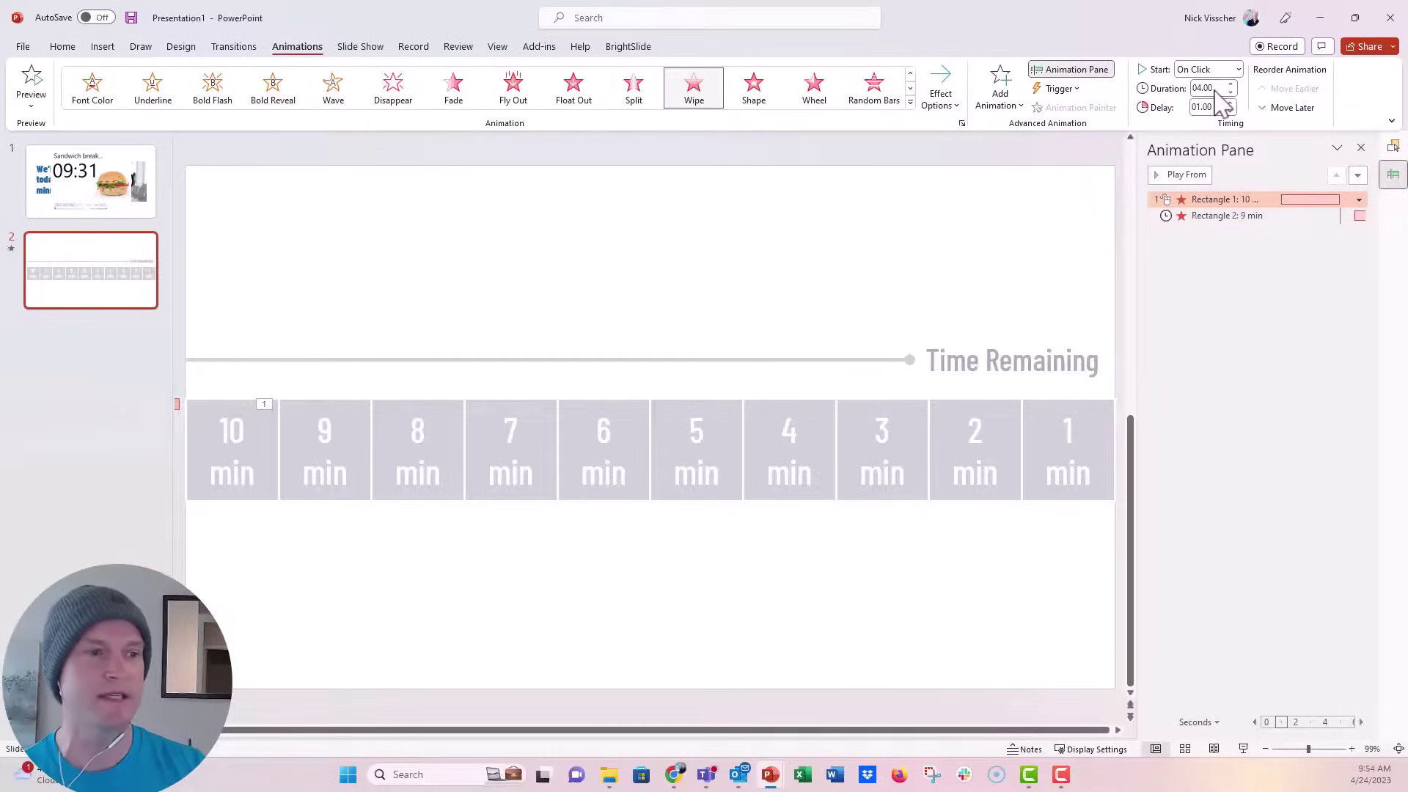
{"action": "left_click", "coordinate": [269, 406]}
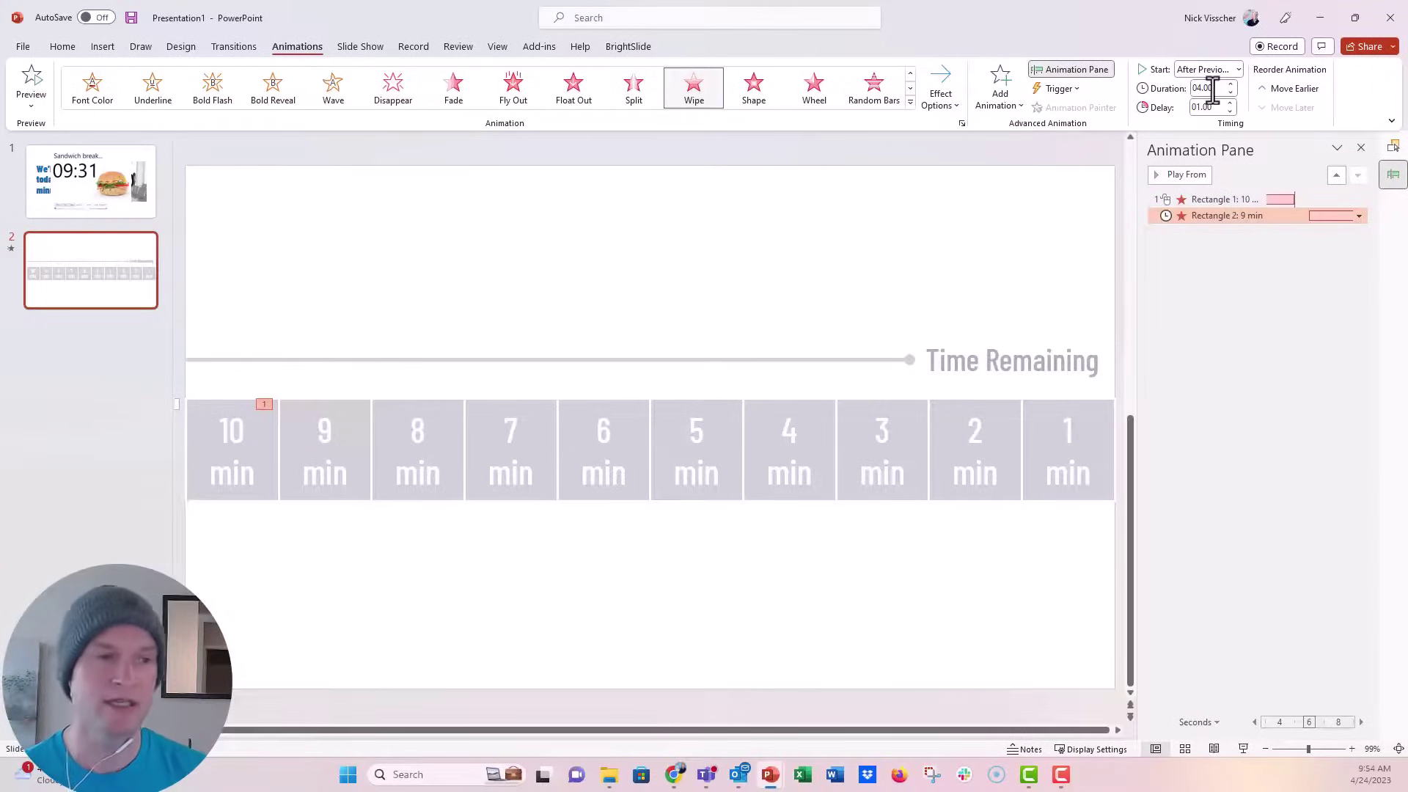
Use Animation Painter to copy the 9 min box's timed Wipe exit onto boxes 8 min through 1 min
{"action": "left_click", "coordinate": [363, 403]}
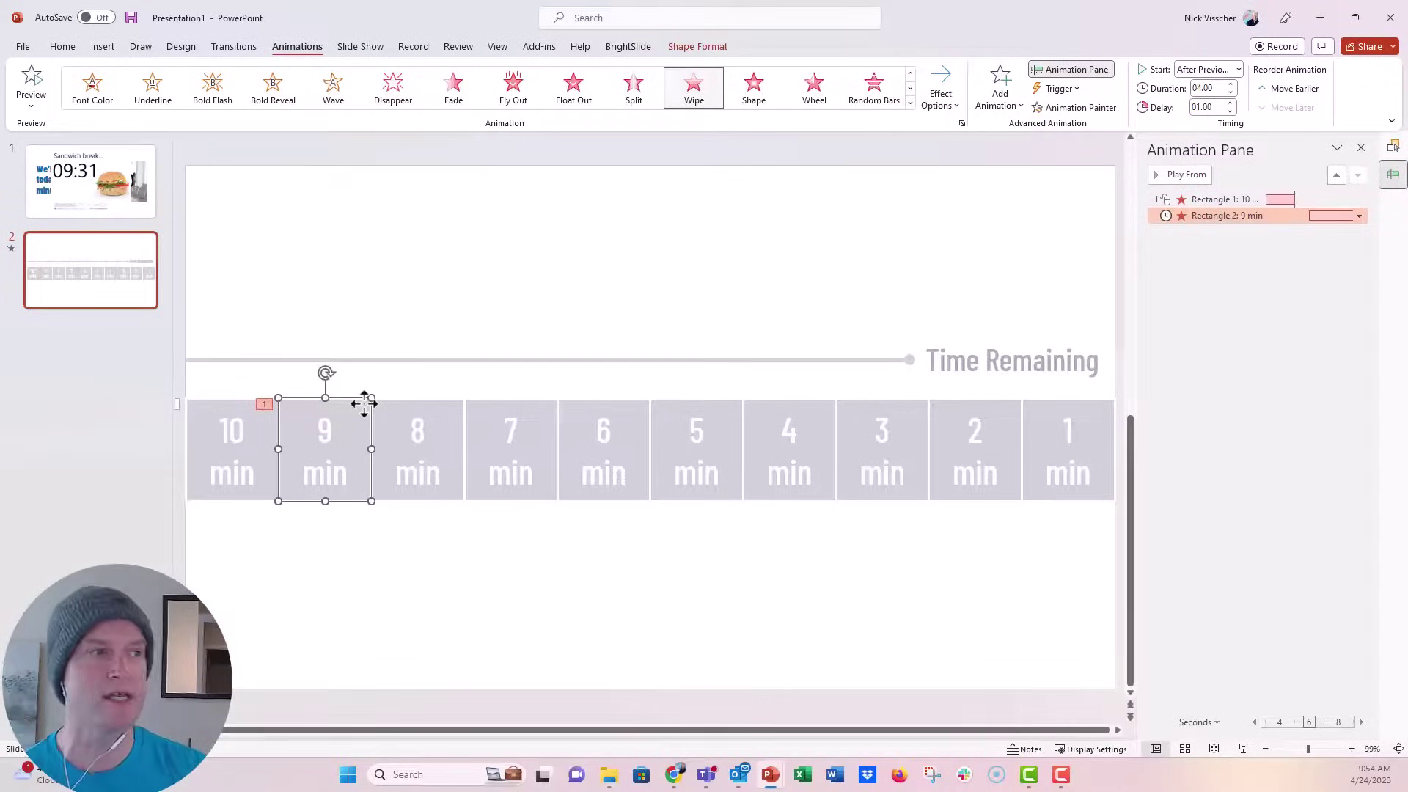
{"action": "left_click", "coordinate": [1110, 110]}
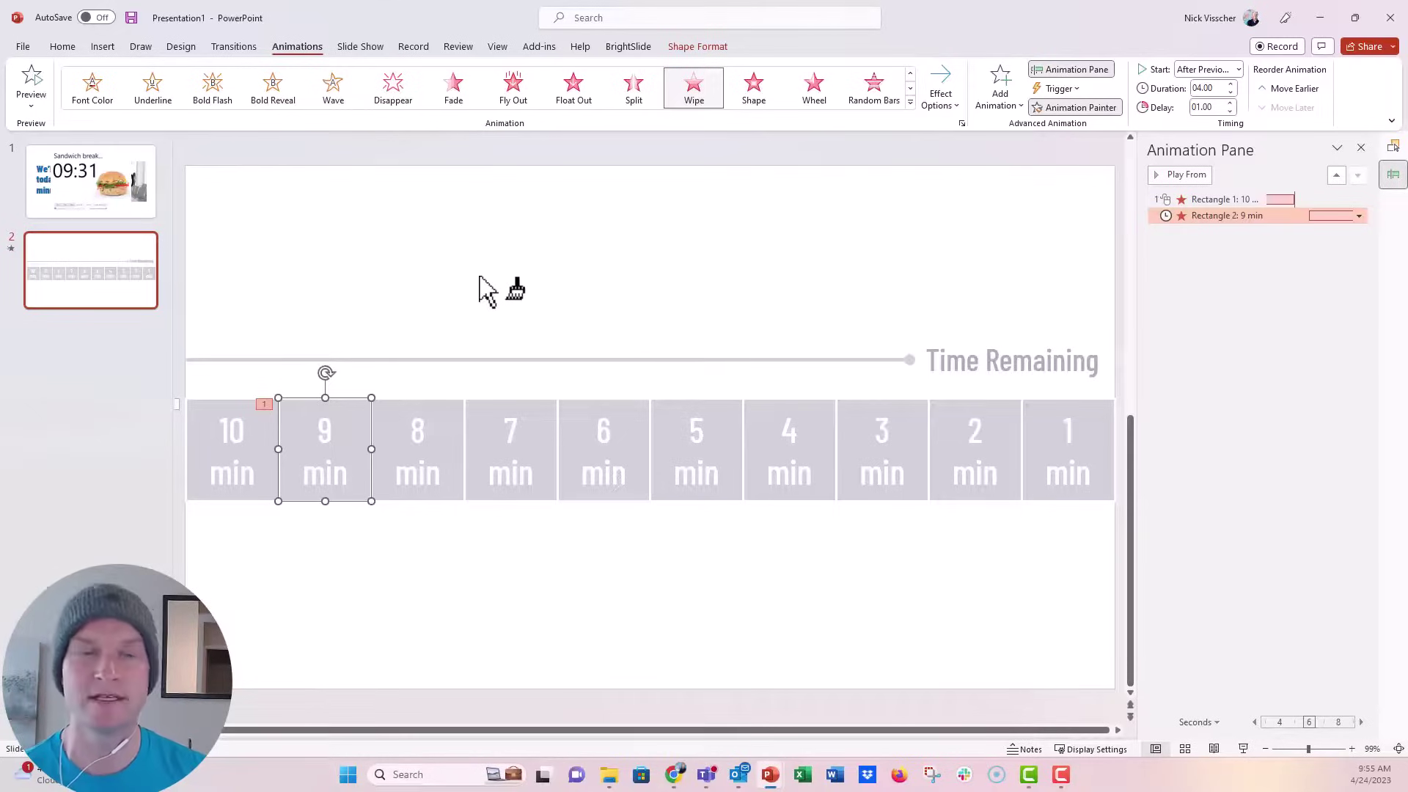
{"action": "left_click", "coordinate": [444, 415]}
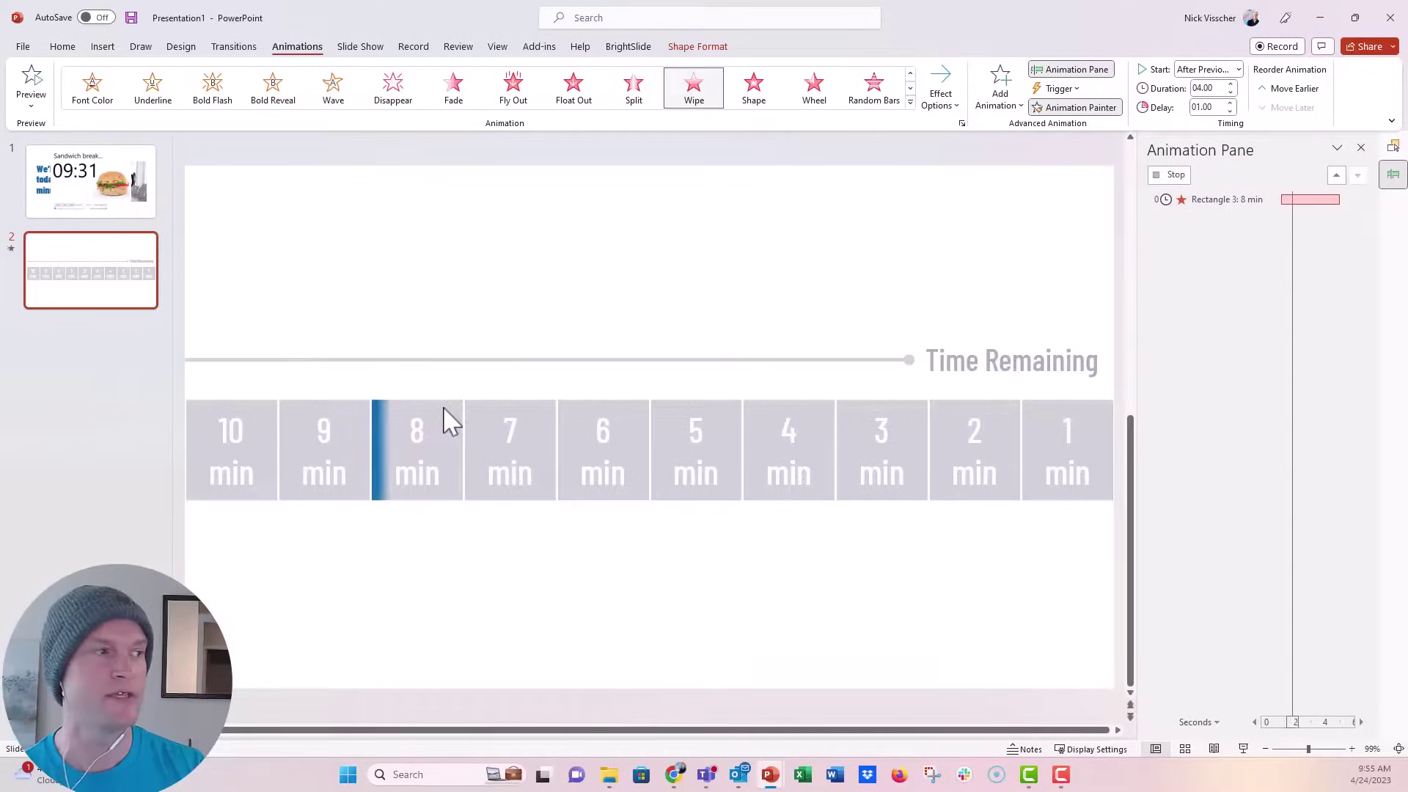
{"action": "left_click", "coordinate": [538, 429]}
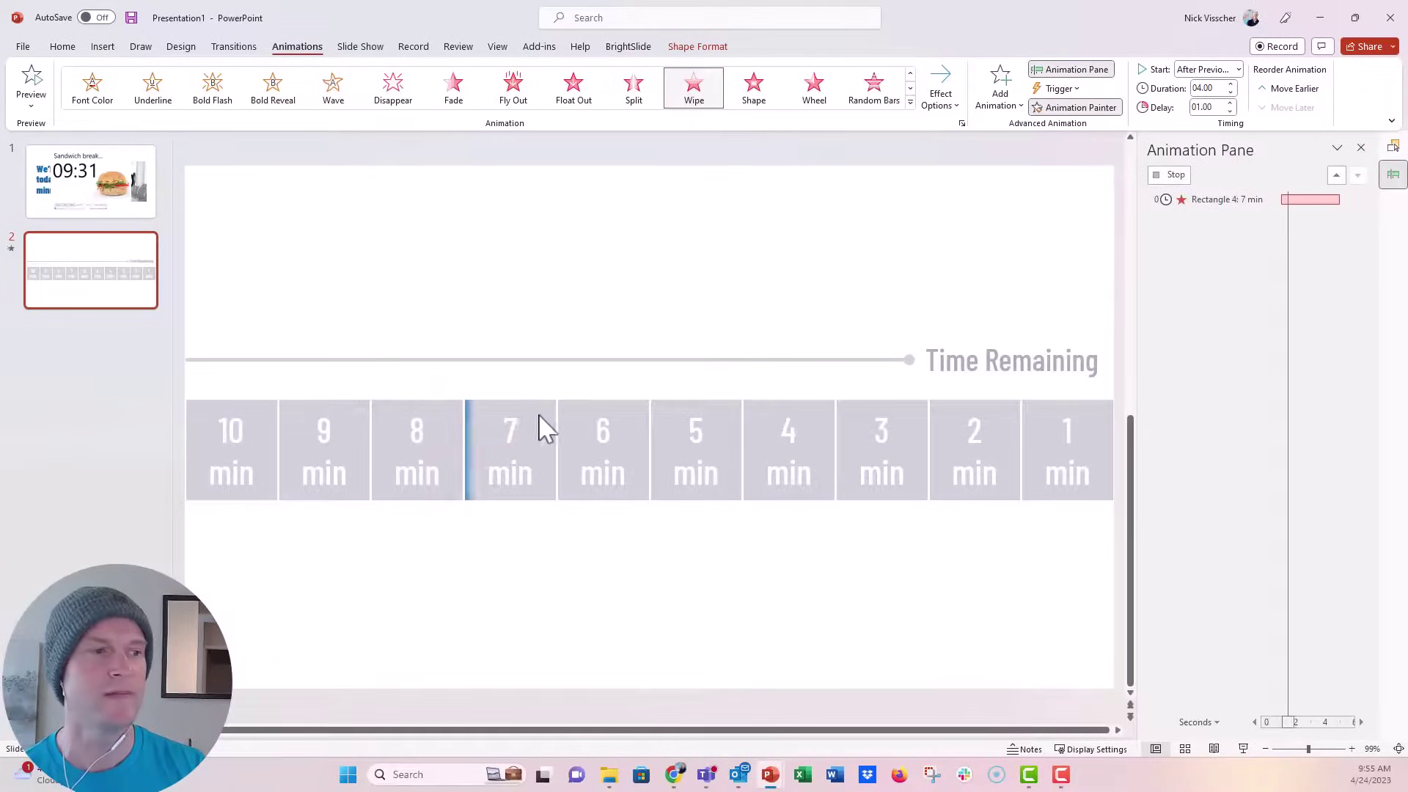
{"action": "left_click", "coordinate": [638, 431]}
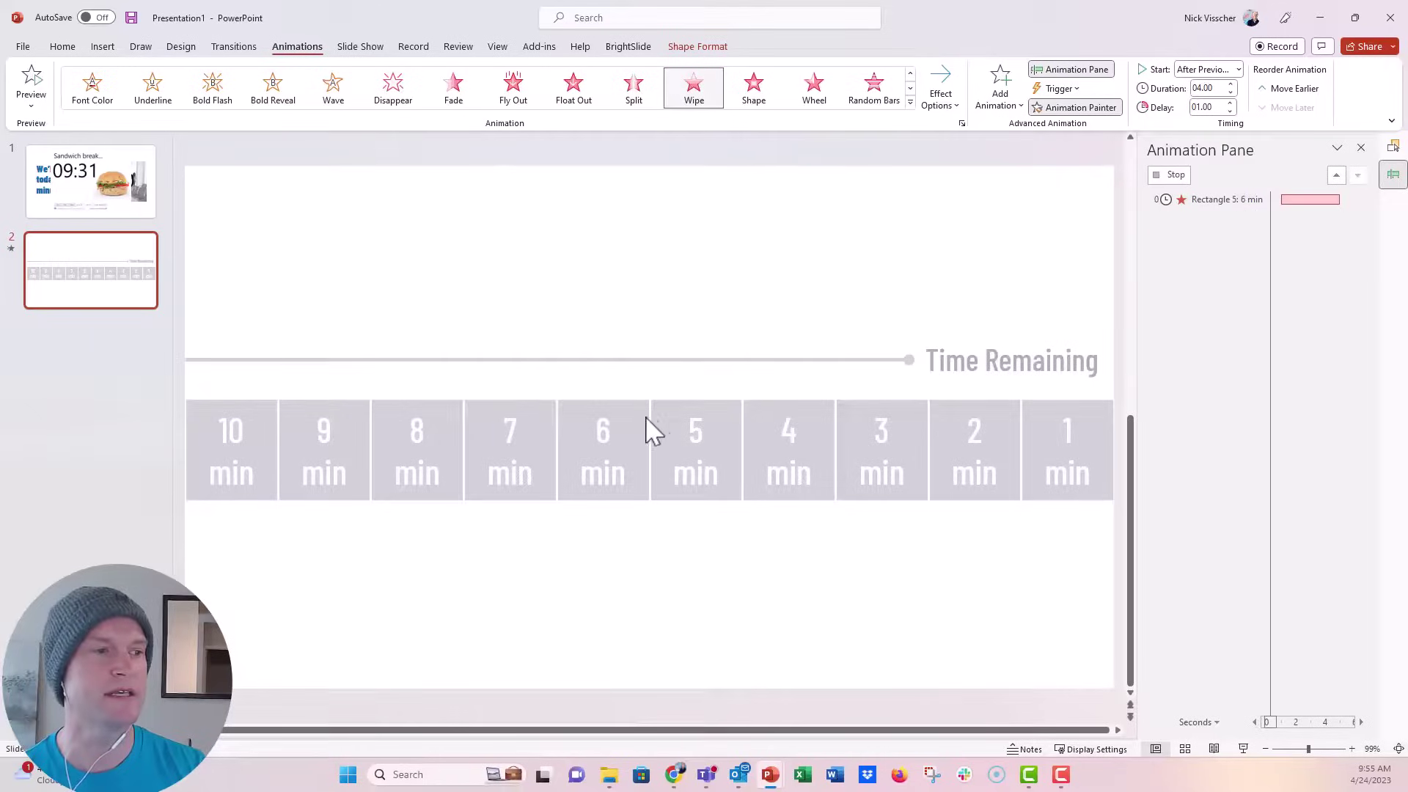
{"action": "left_click", "coordinate": [719, 429]}
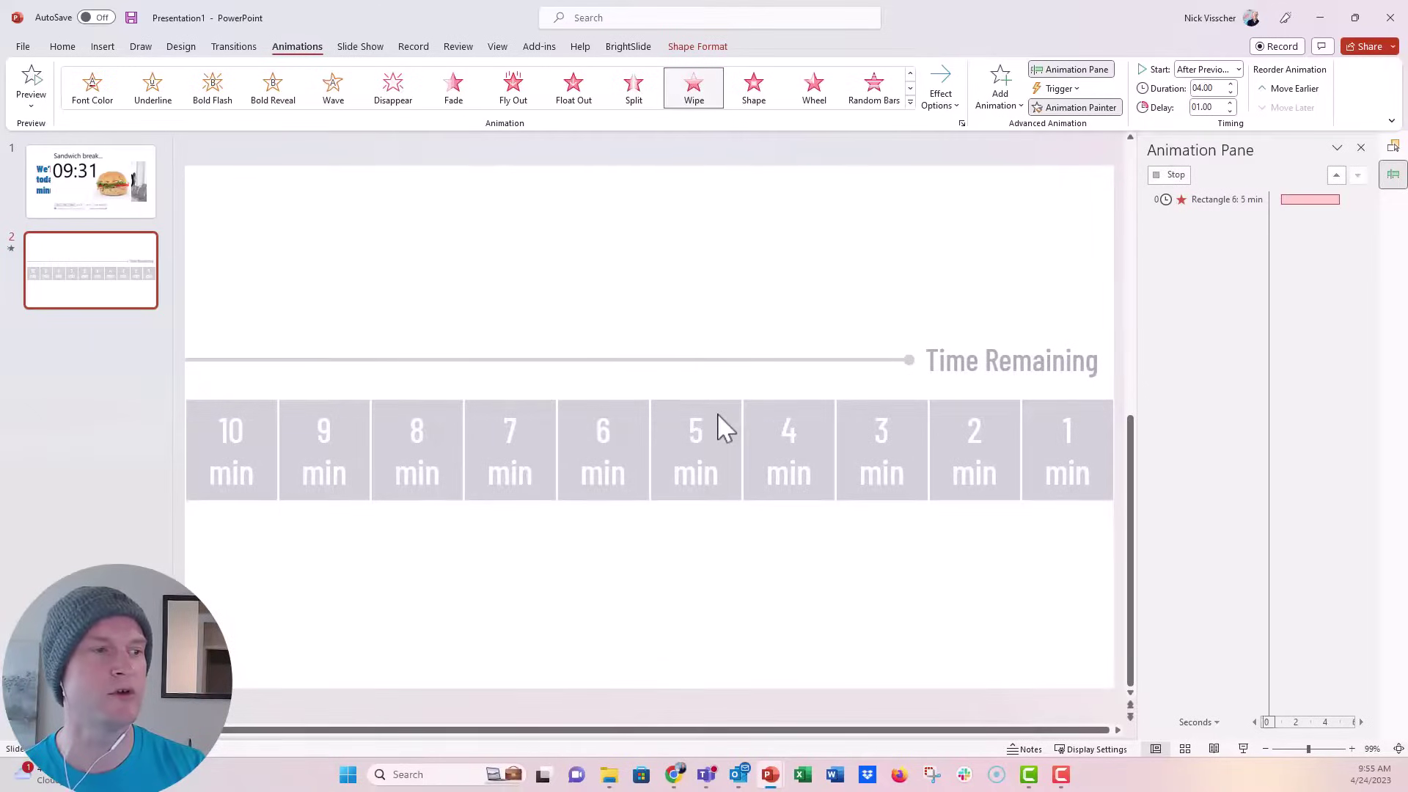
{"action": "left_click", "coordinate": [830, 417]}
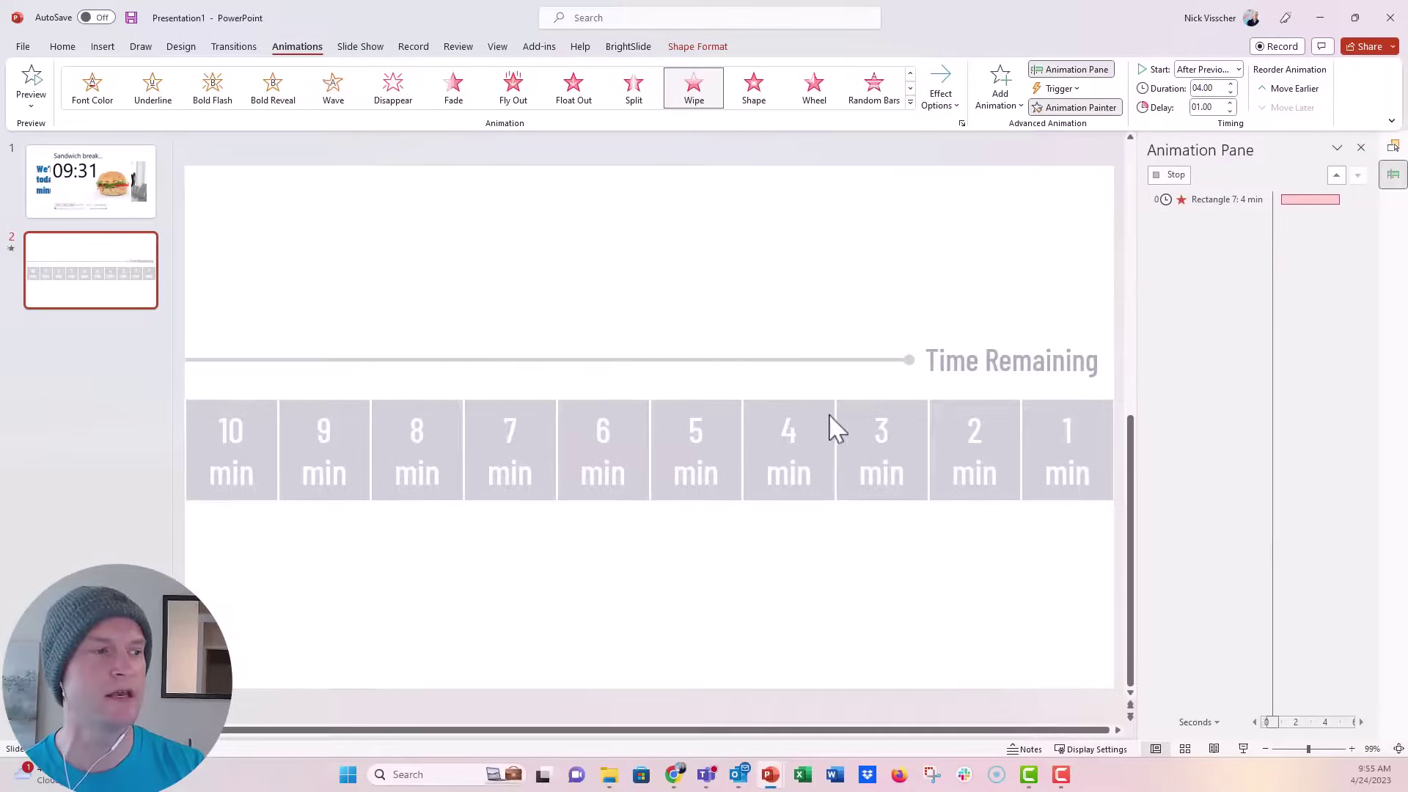
{"action": "left_click", "coordinate": [902, 423]}
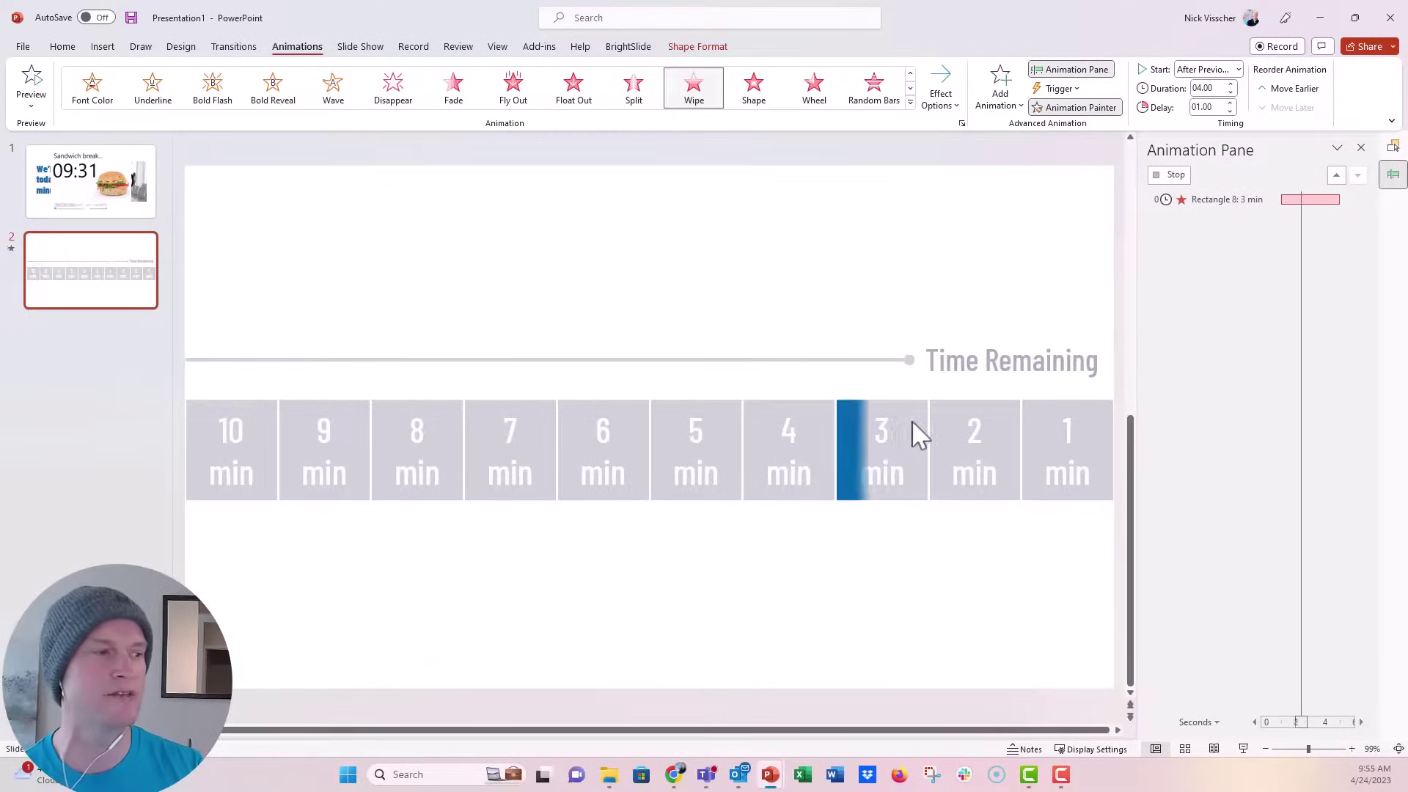
{"action": "left_click", "coordinate": [1003, 432]}
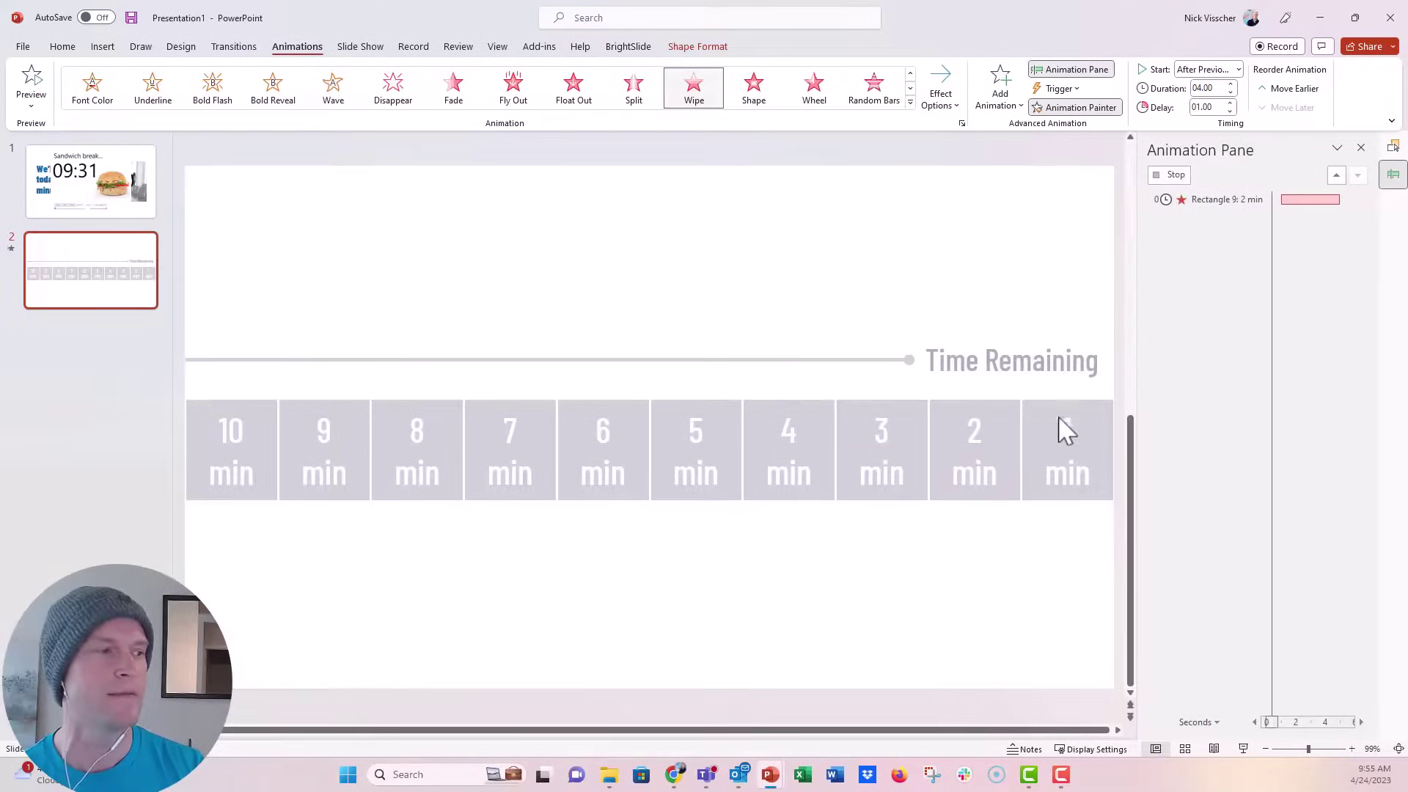
{"action": "left_click", "coordinate": [1093, 429]}
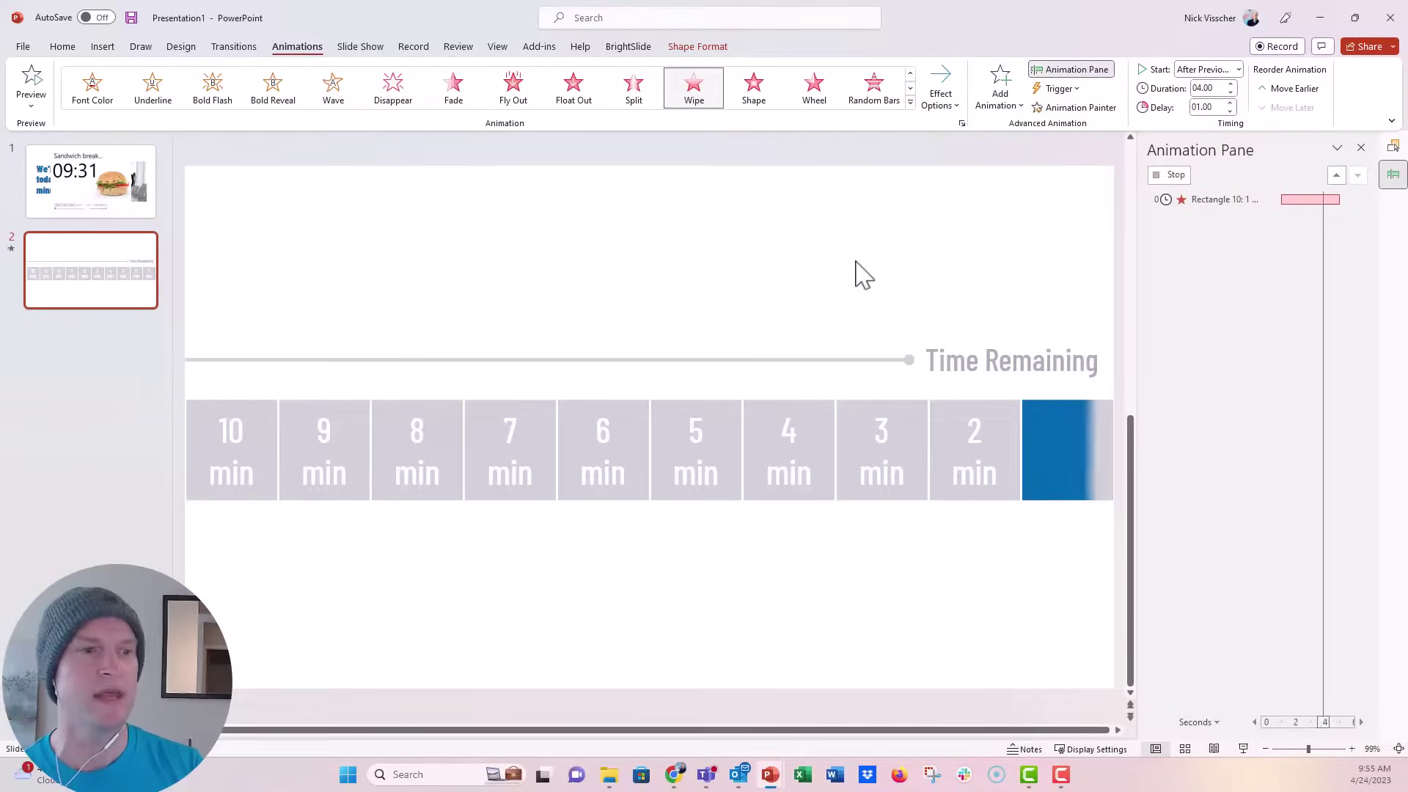
{"action": "left_click", "coordinate": [1243, 748]}
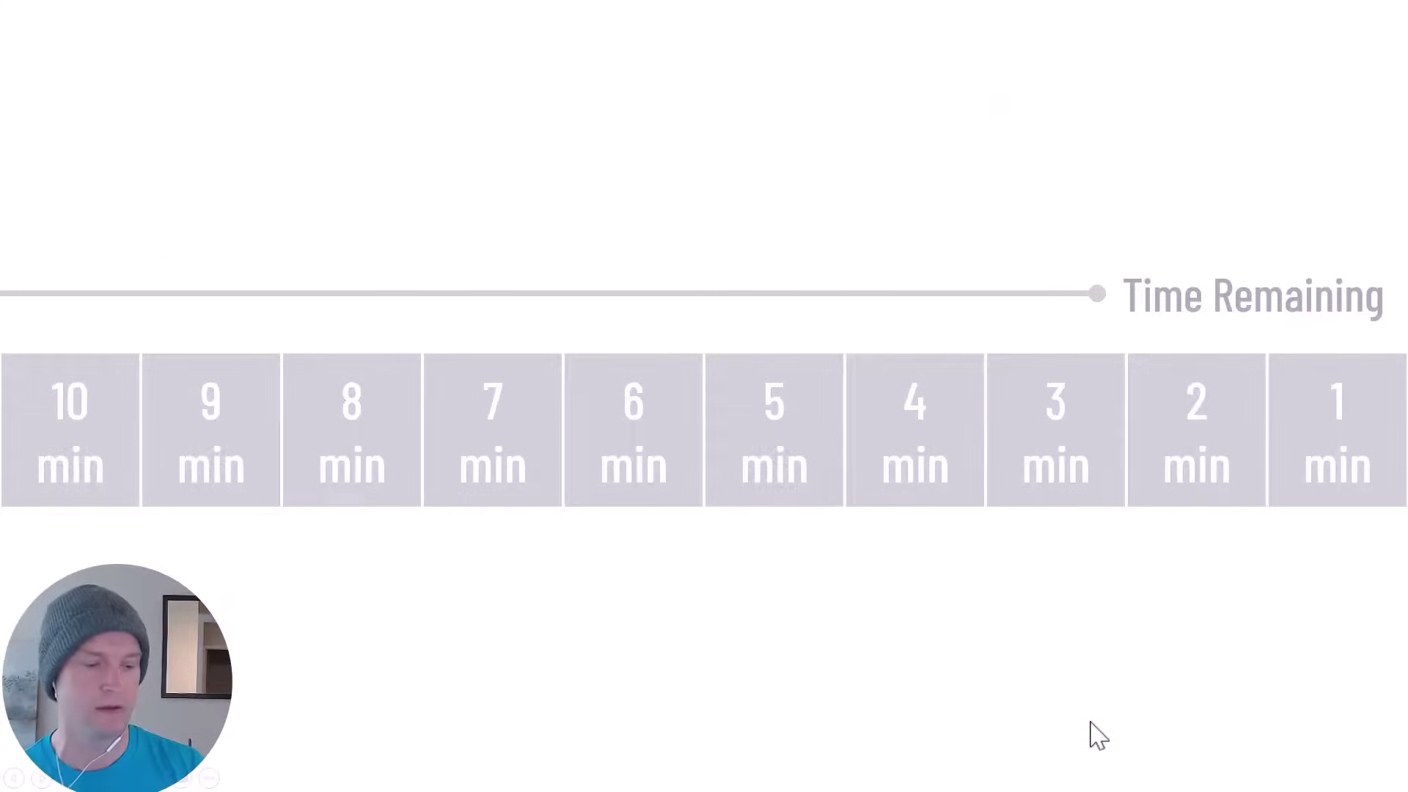